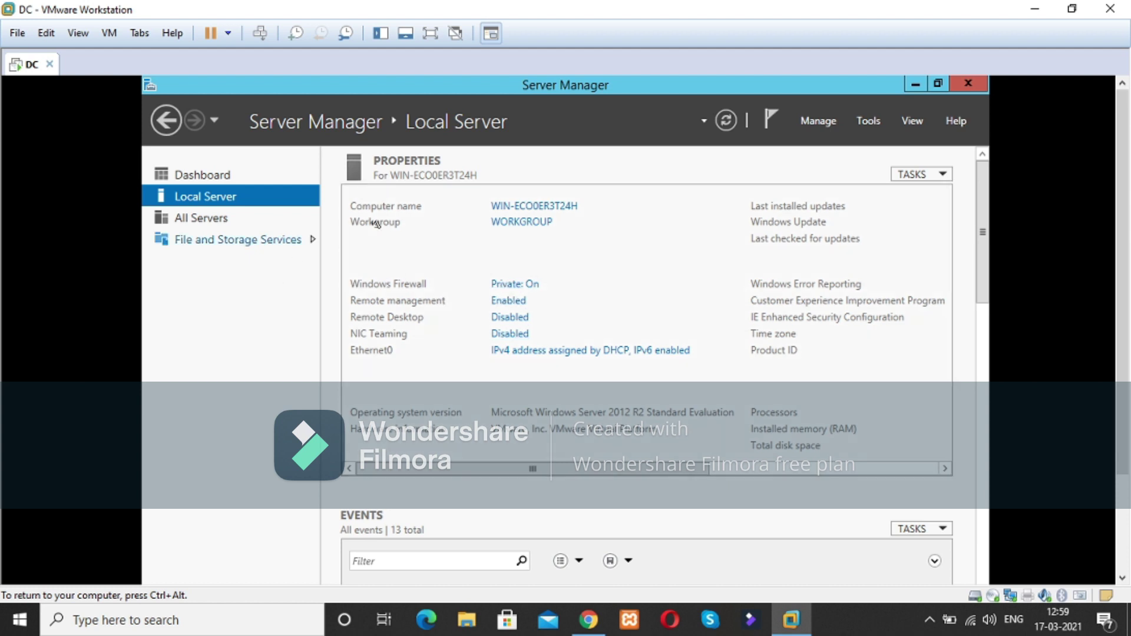
pyautogui.click(211, 177)
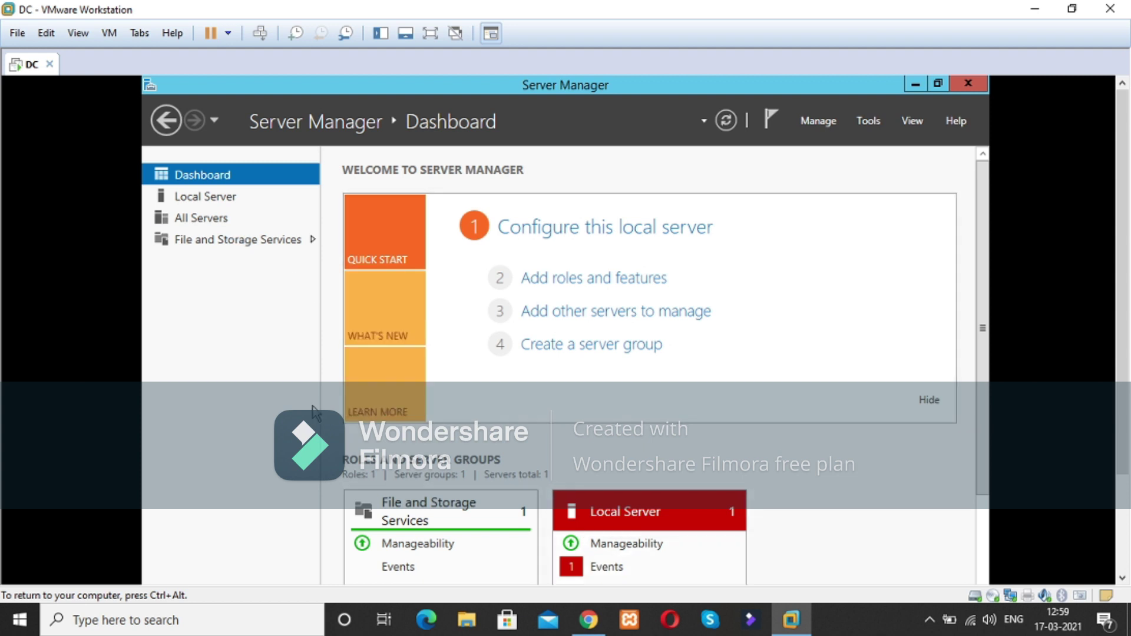
pyautogui.moveTo(977, 357); pyautogui.dragTo(971, 320)
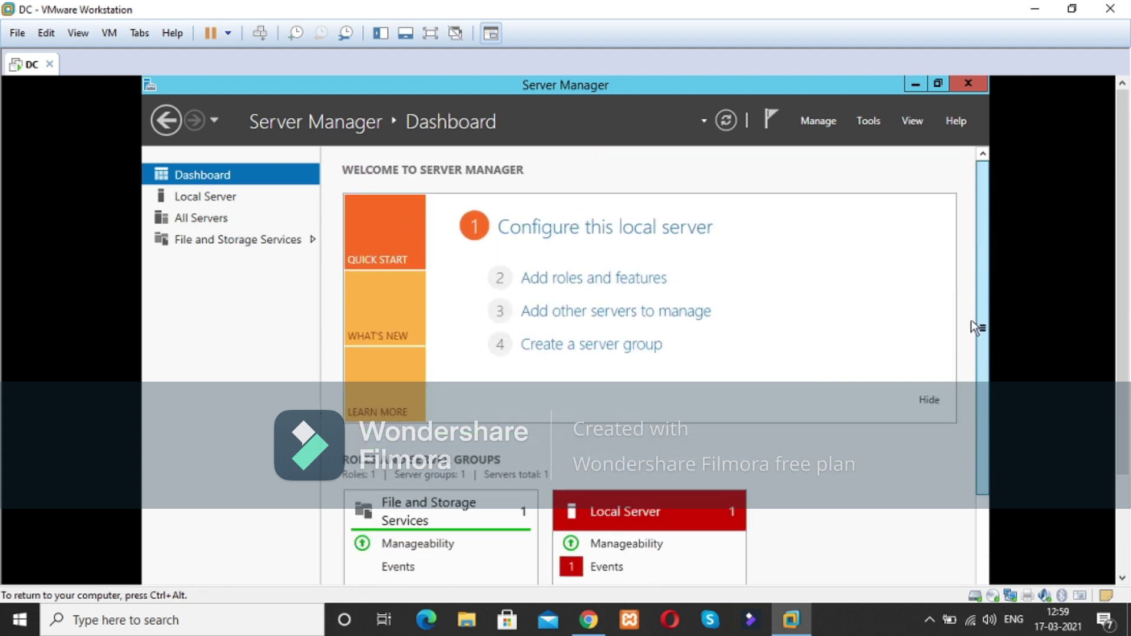
pyautogui.click(182, 194)
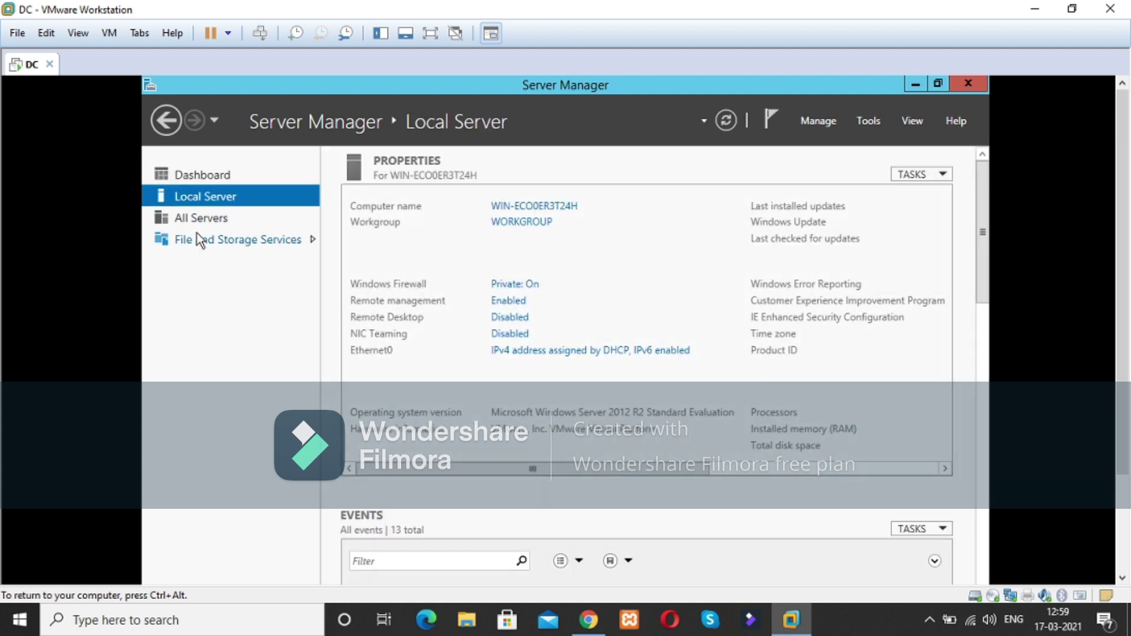
pyautogui.click(864, 121)
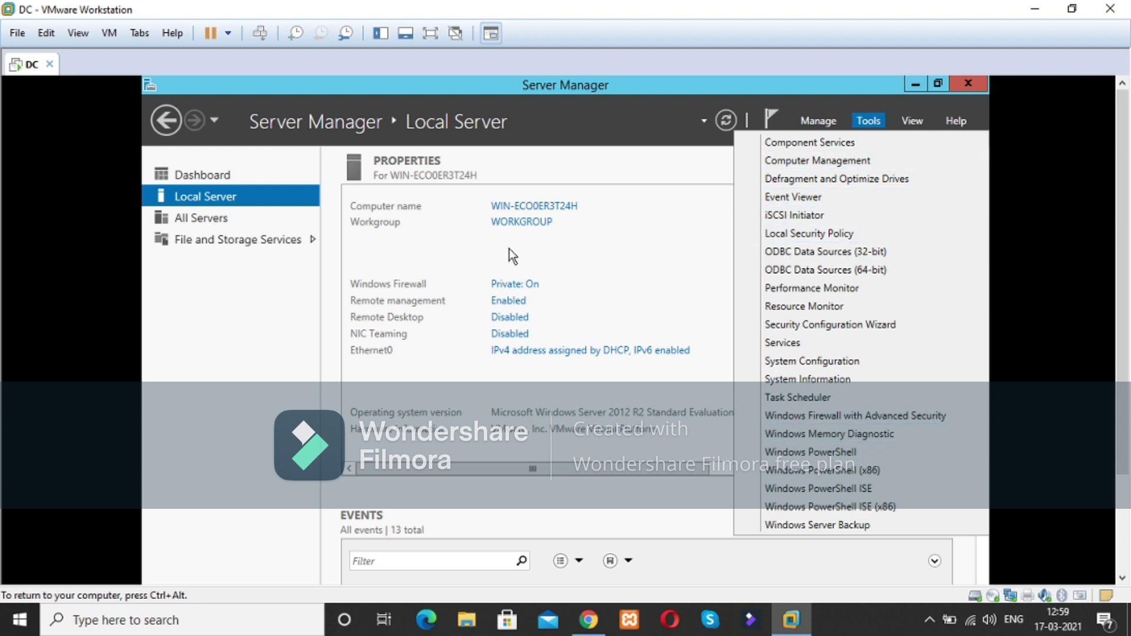
pyautogui.click(251, 310)
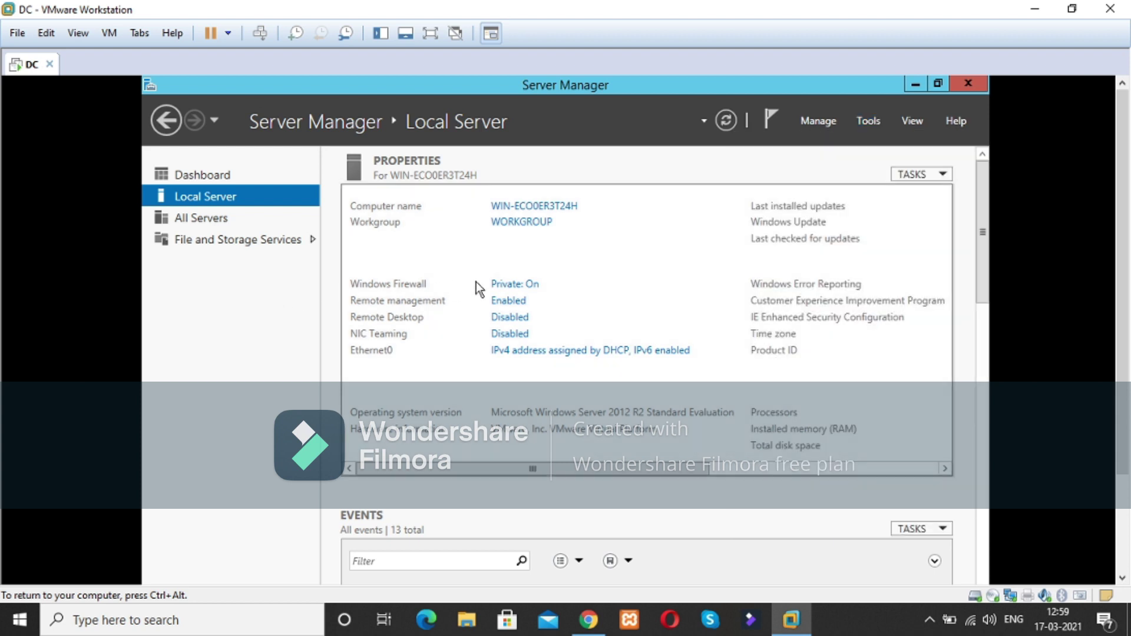
# Step: Open Windows Firewall from the Local Server page and go to its on/off settings page
pyautogui.click(508, 286)
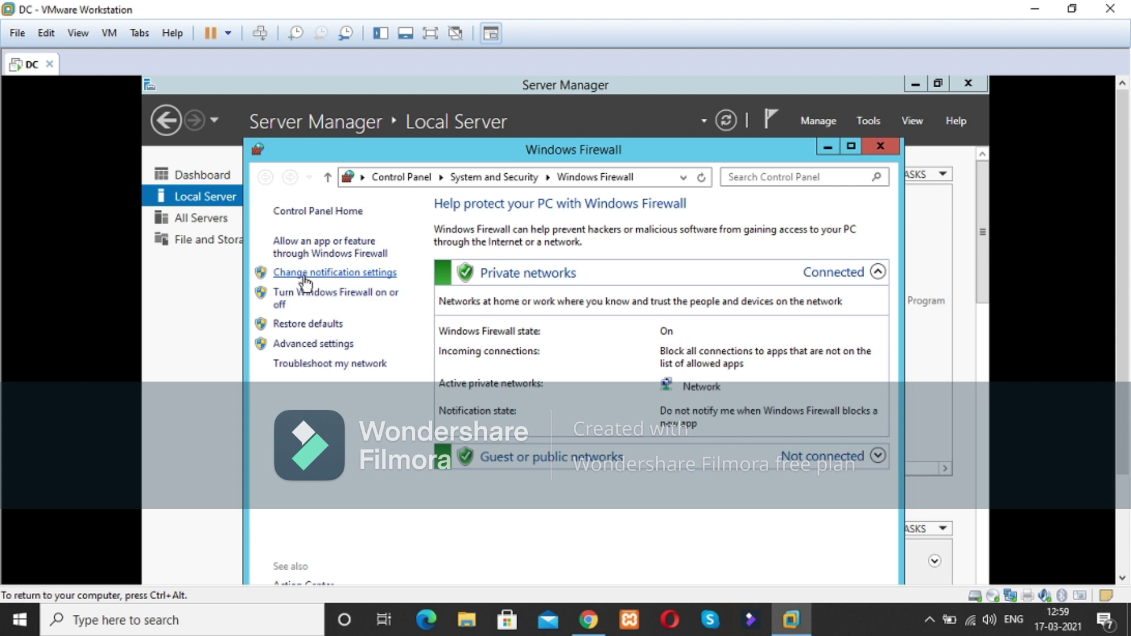
pyautogui.click(893, 146)
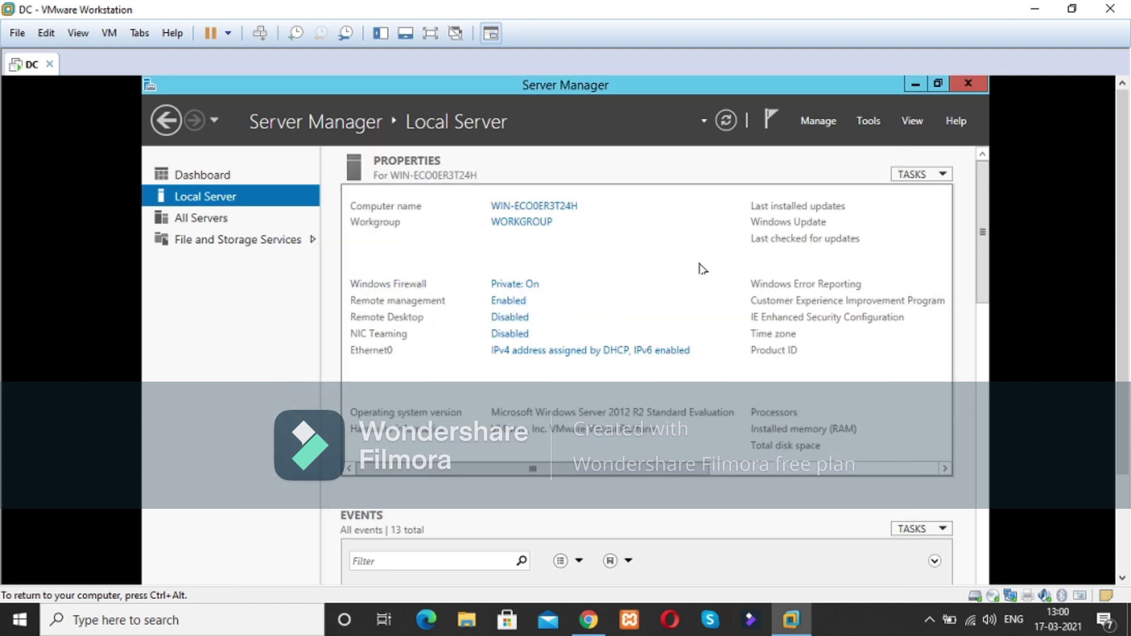
pyautogui.click(515, 286)
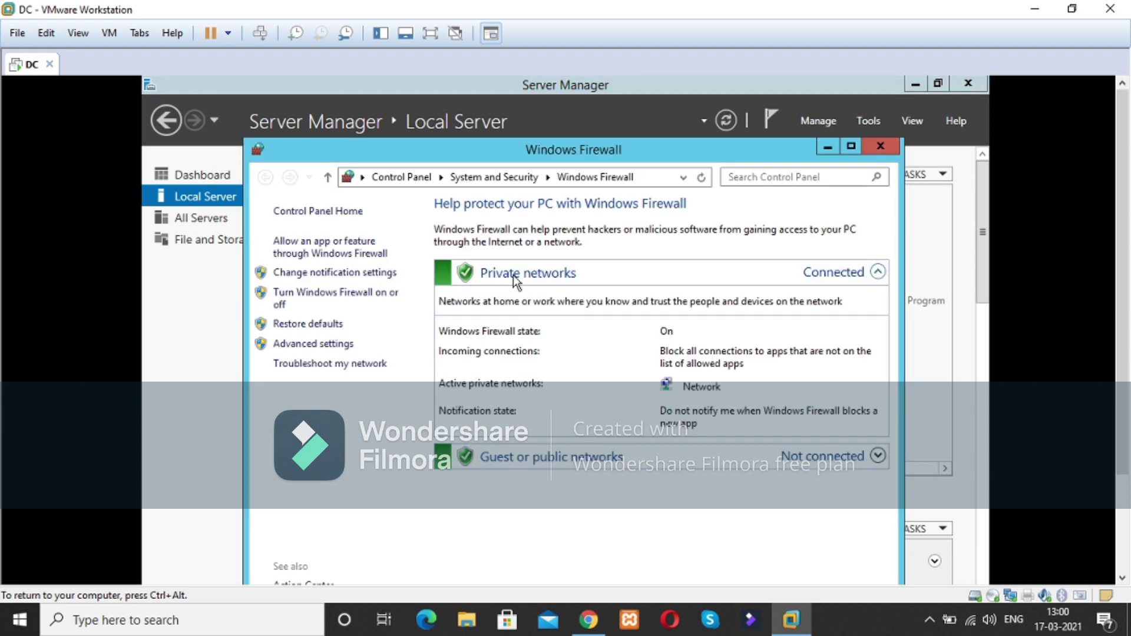
pyautogui.click(317, 291)
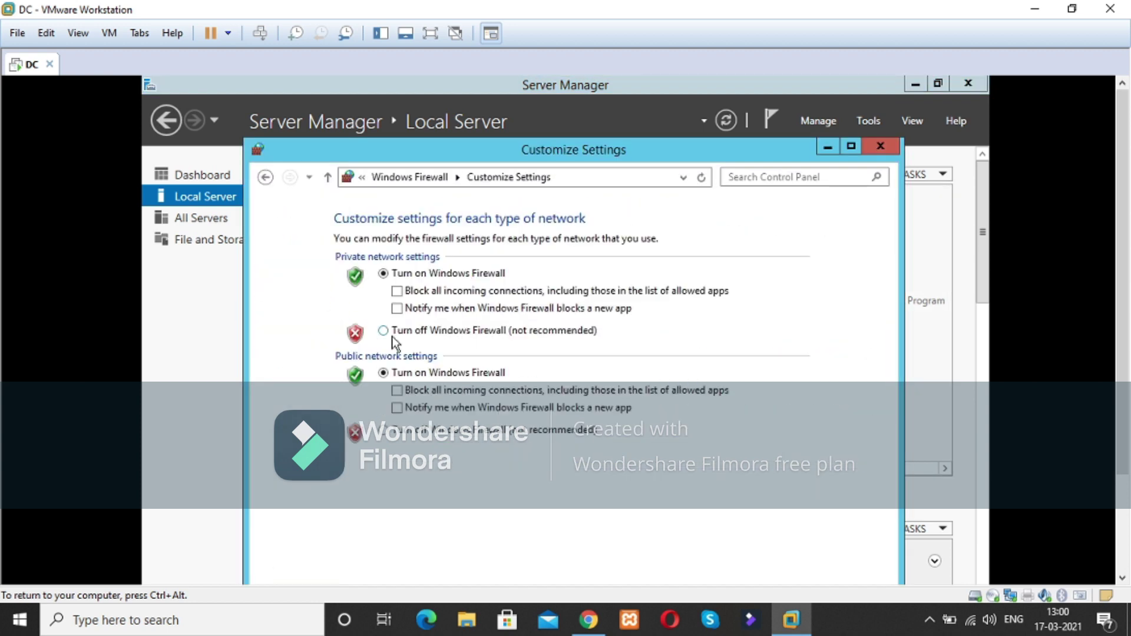
# Step: Select Turn off Windows Firewall for private and public networks, leaving the change unapplied
pyautogui.click(384, 331)
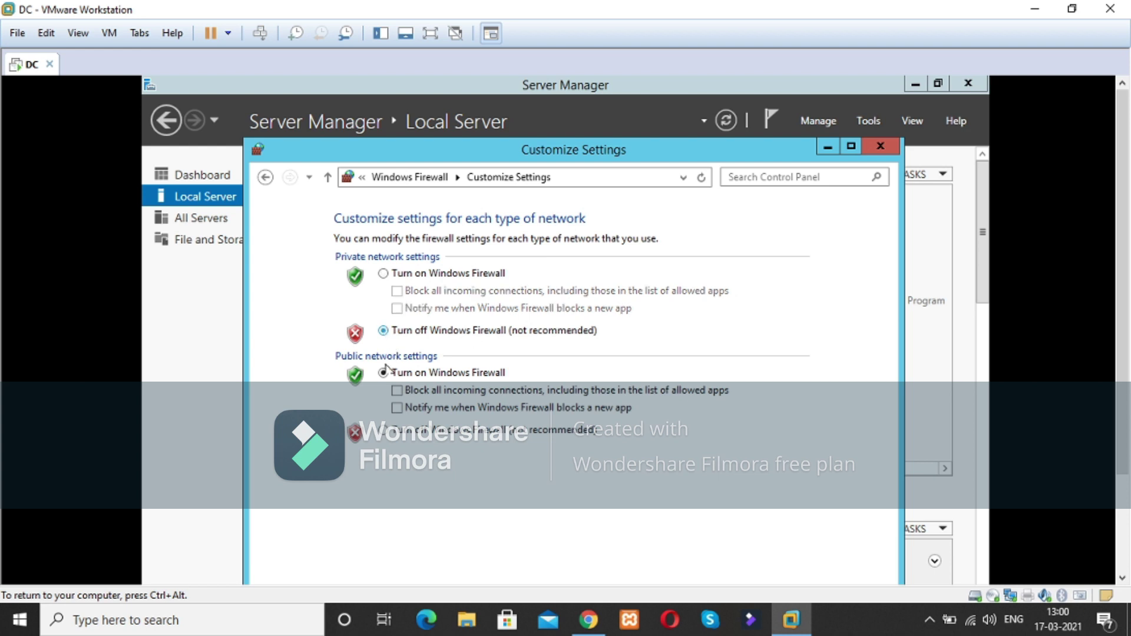
pyautogui.click(383, 430)
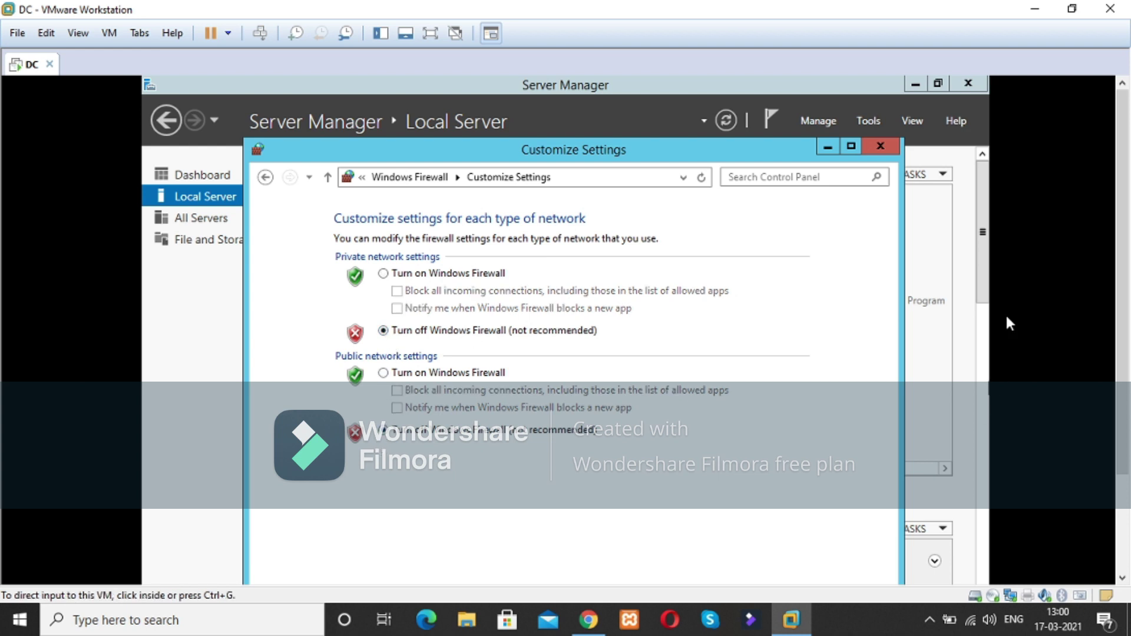
pyautogui.moveTo(980, 263); pyautogui.dragTo(975, 338)
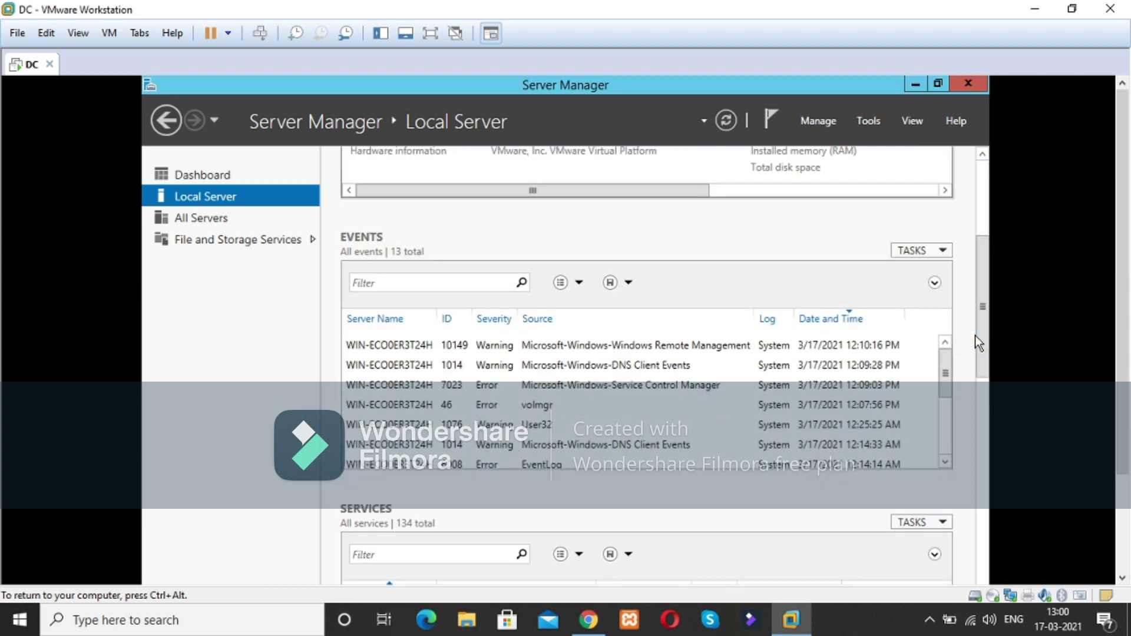
pyautogui.click(1098, 433)
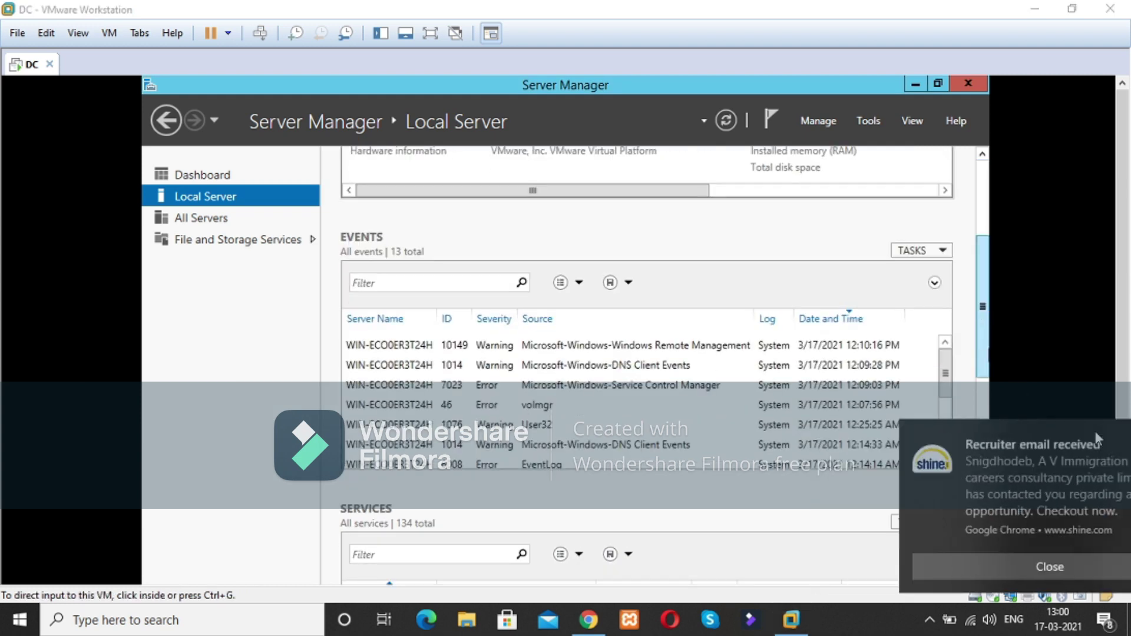
pyautogui.moveTo(982, 350); pyautogui.dragTo(983, 257)
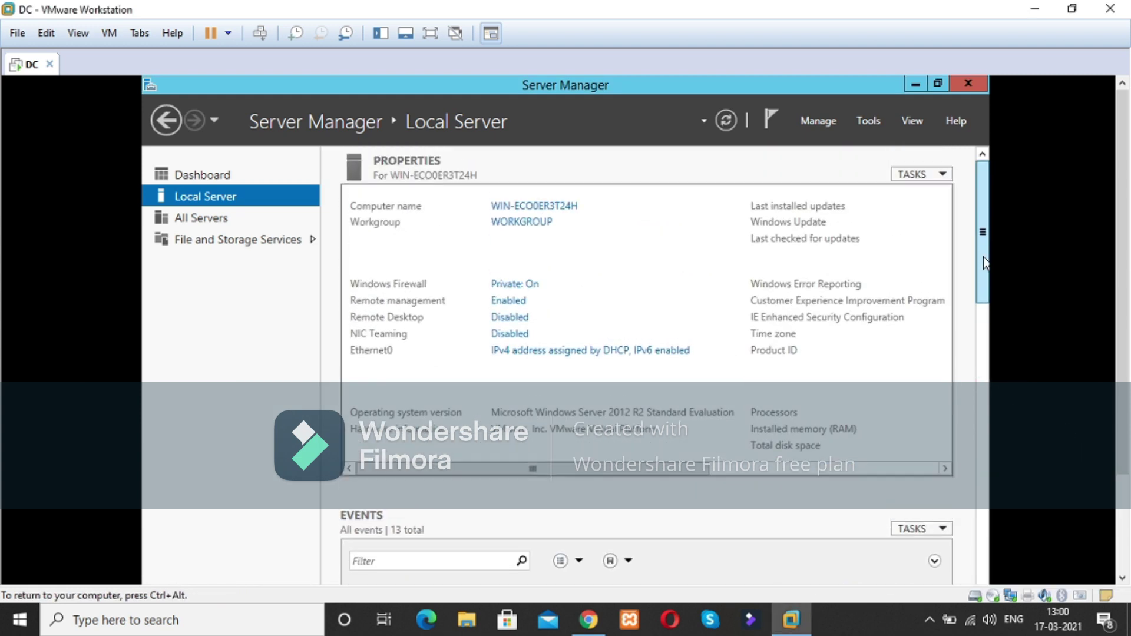
# Step: Turn Windows Firewall off for private and public networks, confirm with OK, and close the window
pyautogui.click(519, 284)
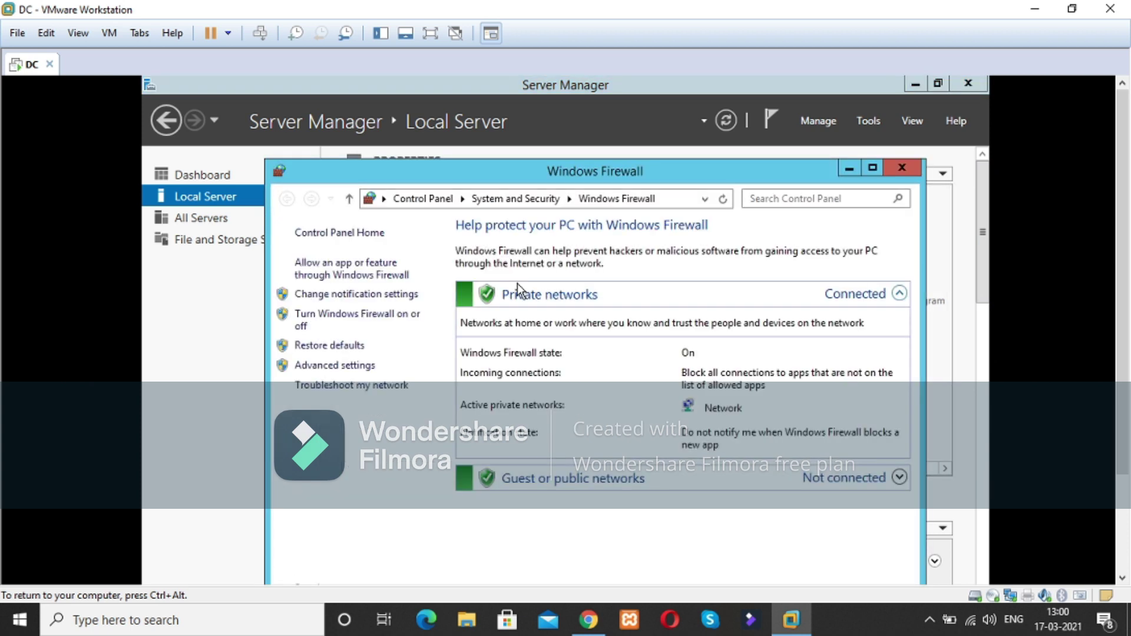
pyautogui.click(314, 329)
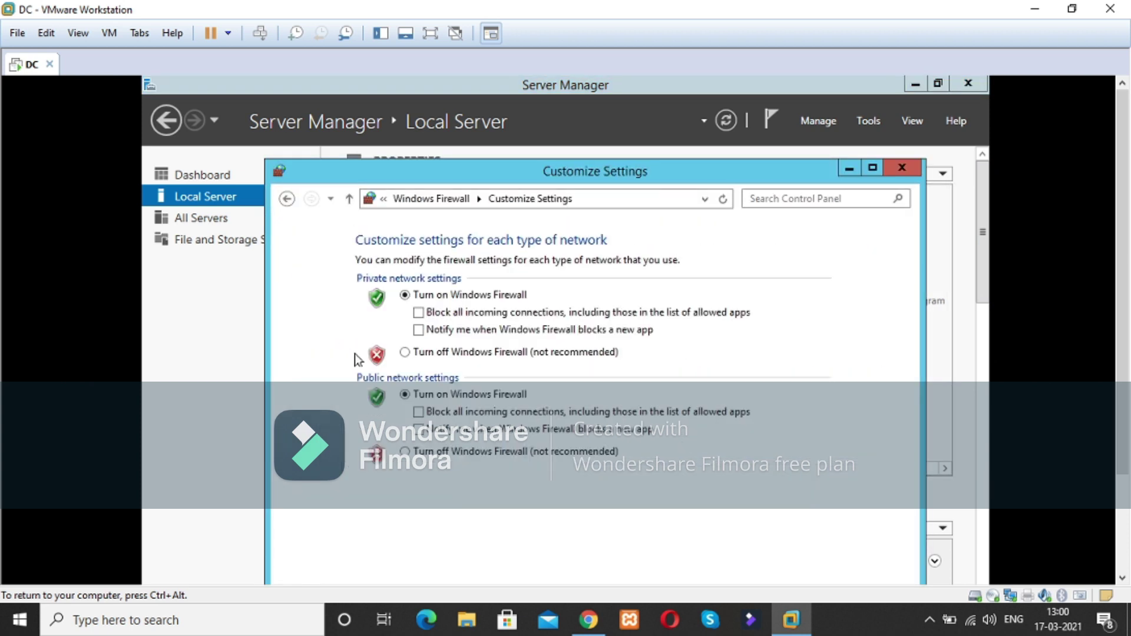
pyautogui.click(406, 353)
pyautogui.click(405, 451)
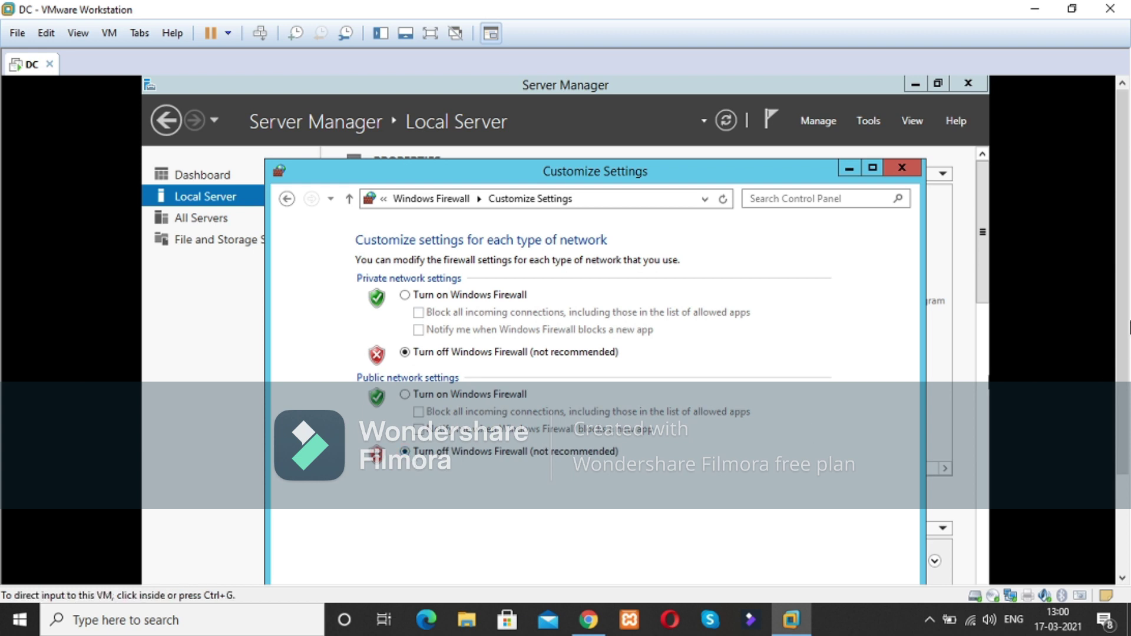
pyautogui.scroll(-3, 1127, 295)
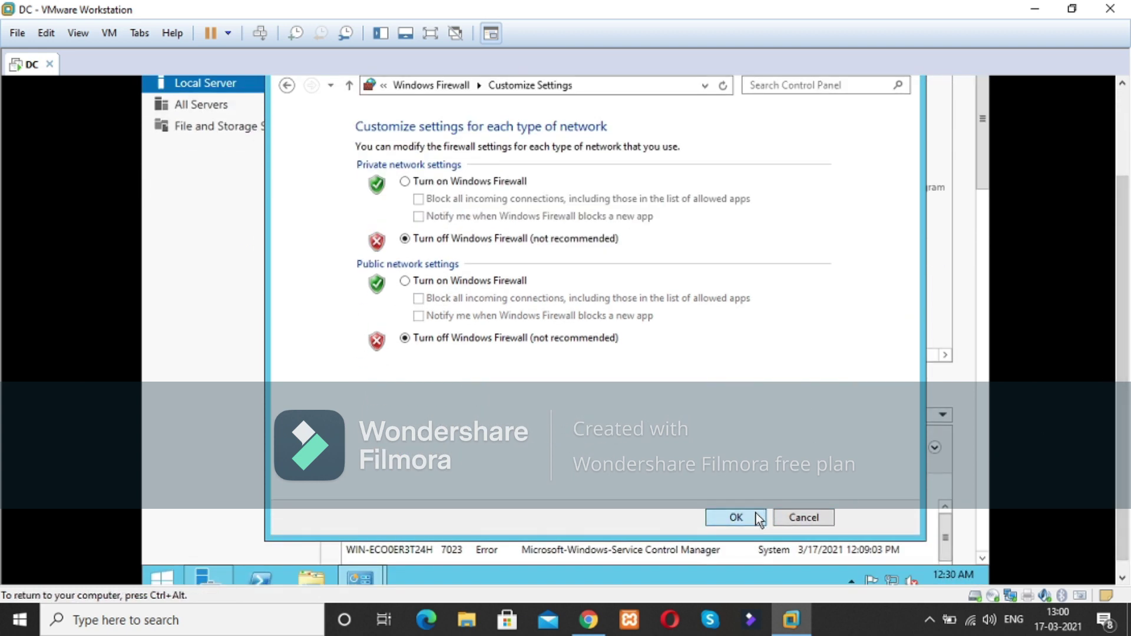
pyautogui.click(756, 514)
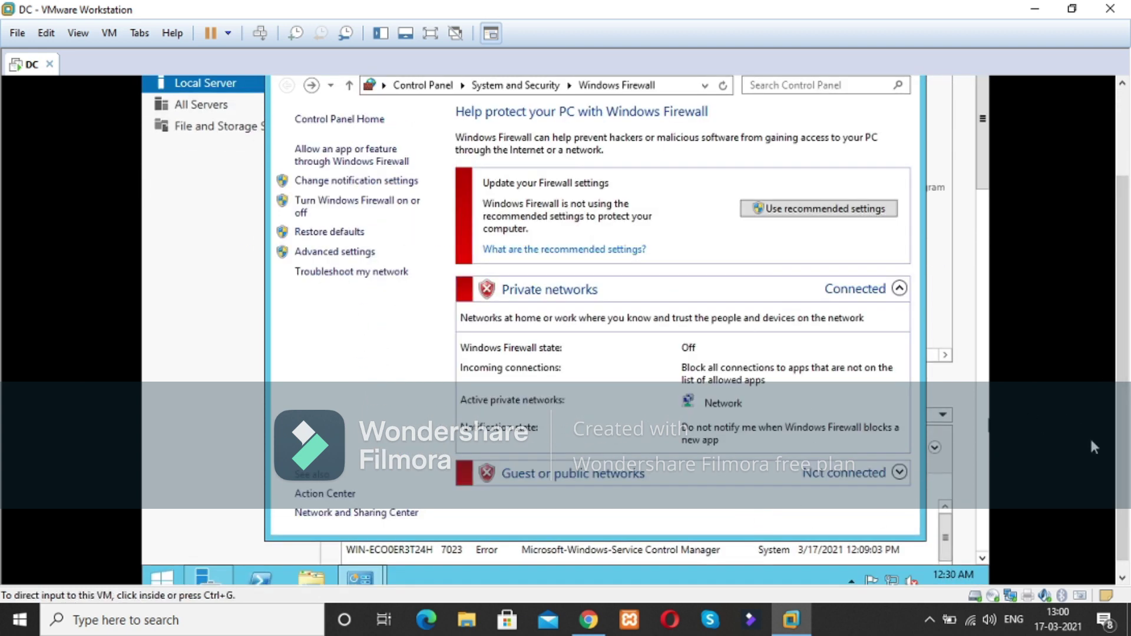
pyautogui.scroll(3, 1090, 436)
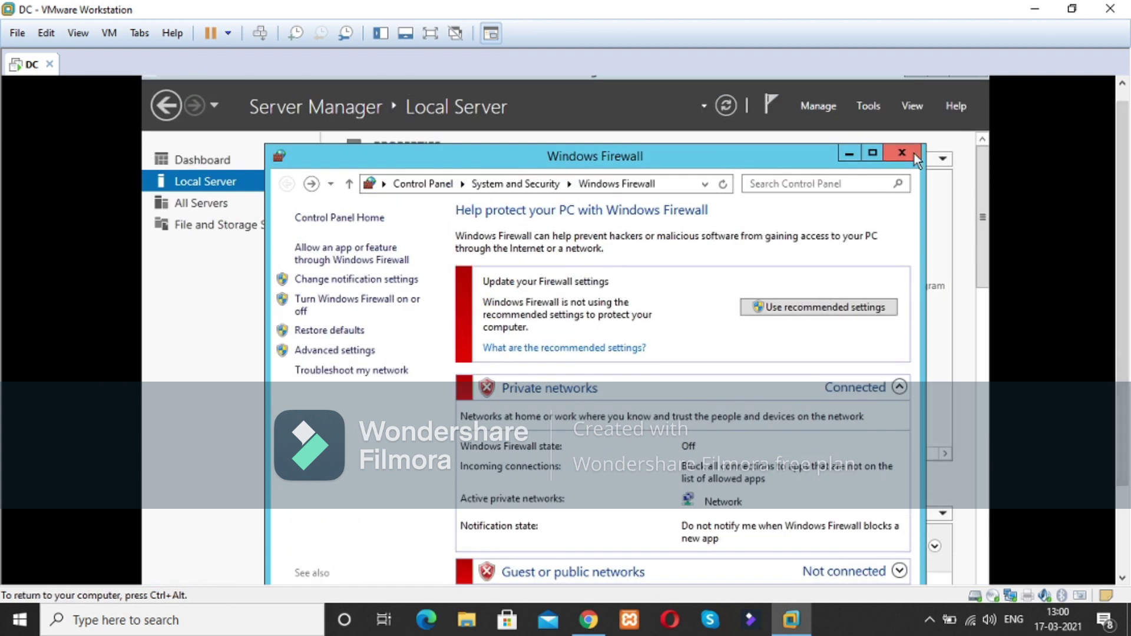
pyautogui.click(914, 155)
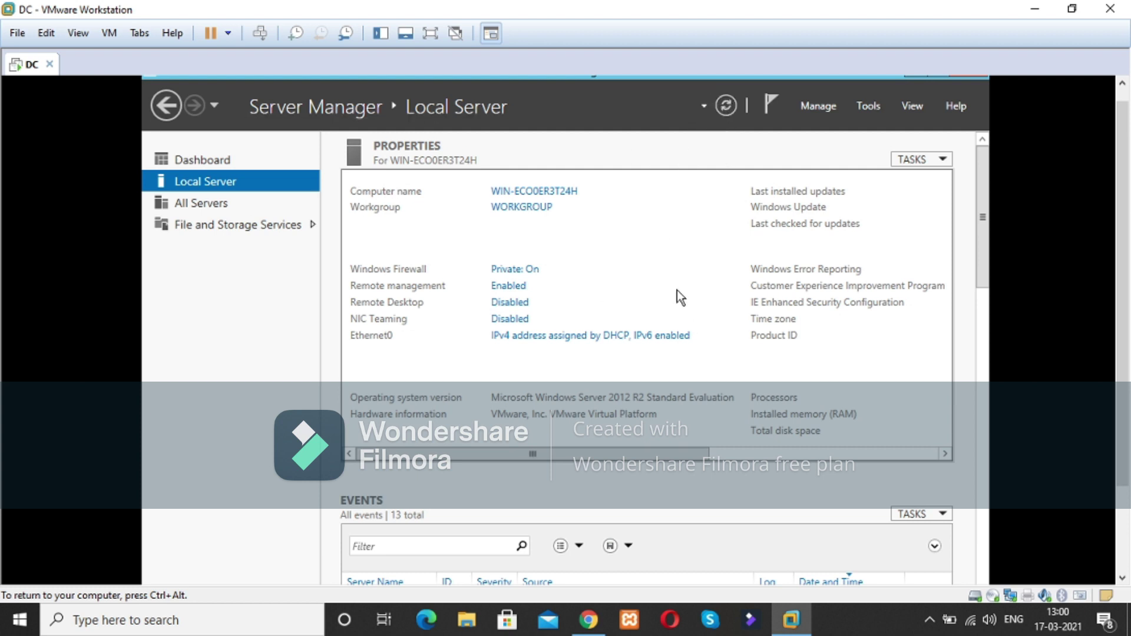
# Step: Refresh Local Server and open the Ethernet0 adapter's properties from Network Connections
pyautogui.click(727, 107)
pyautogui.click(526, 346)
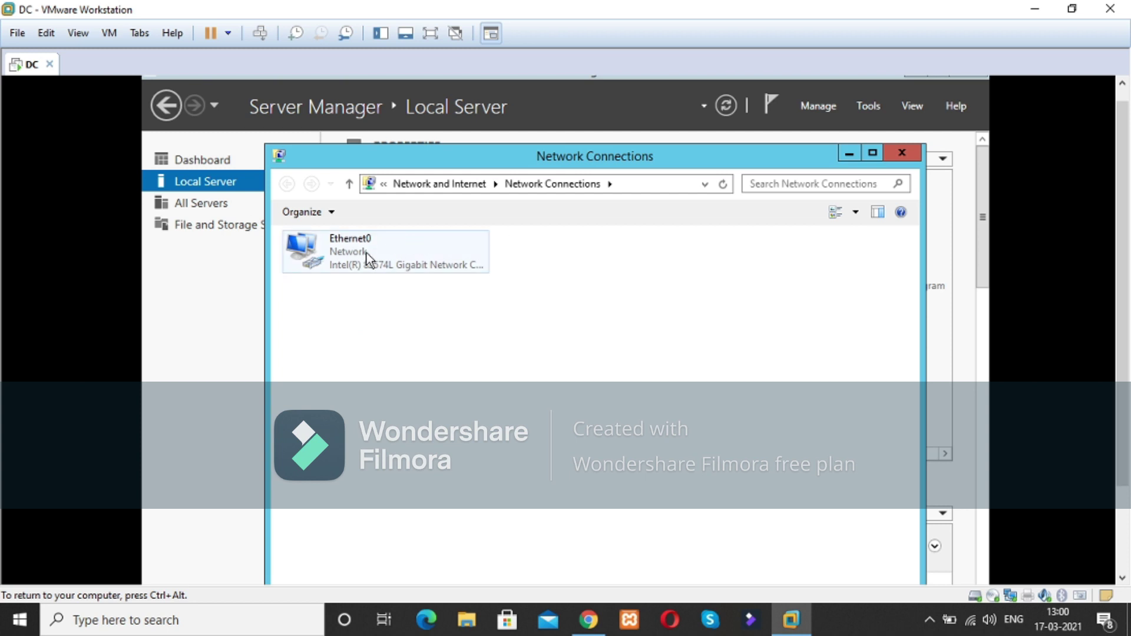
pyautogui.click(367, 258)
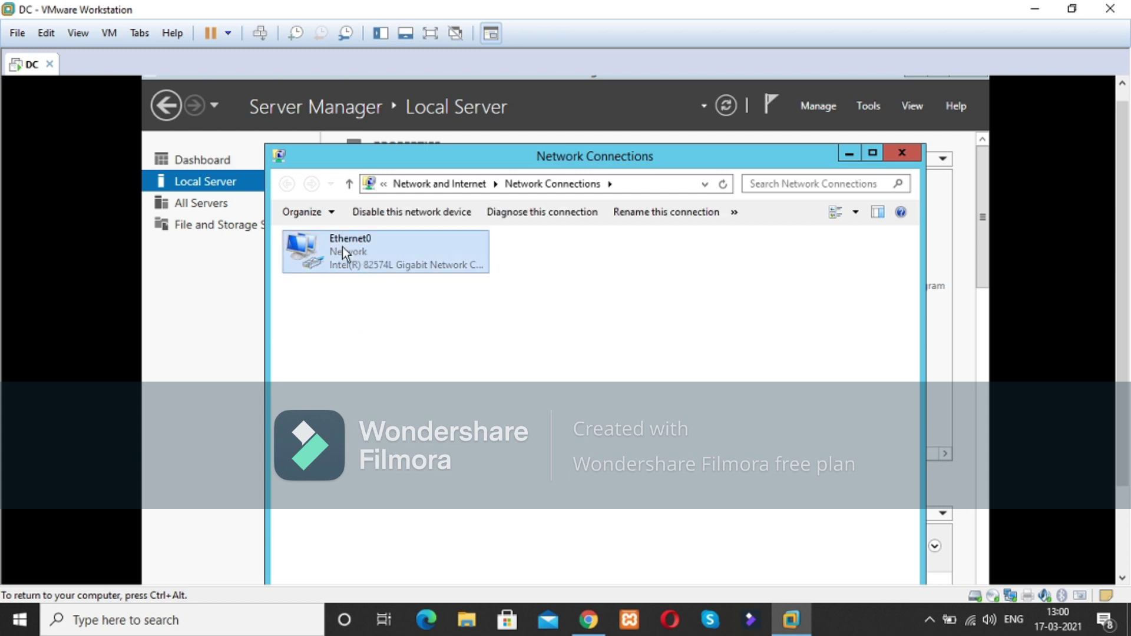
pyautogui.rightClick(365, 246)
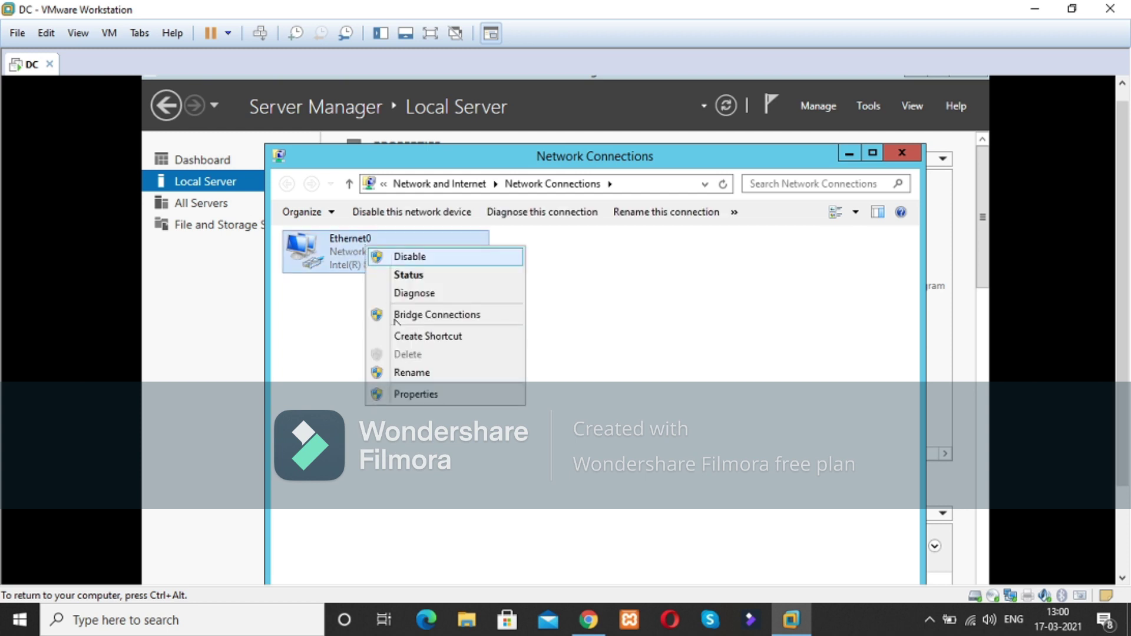
pyautogui.click(416, 392)
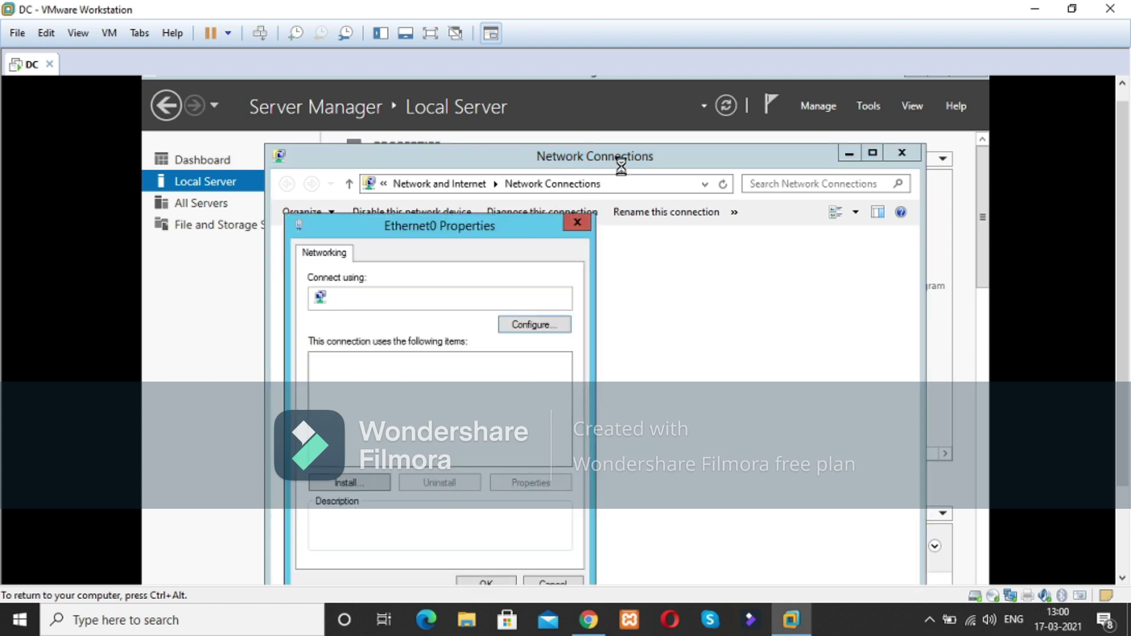
pyautogui.moveTo(504, 222); pyautogui.dragTo(589, 158)
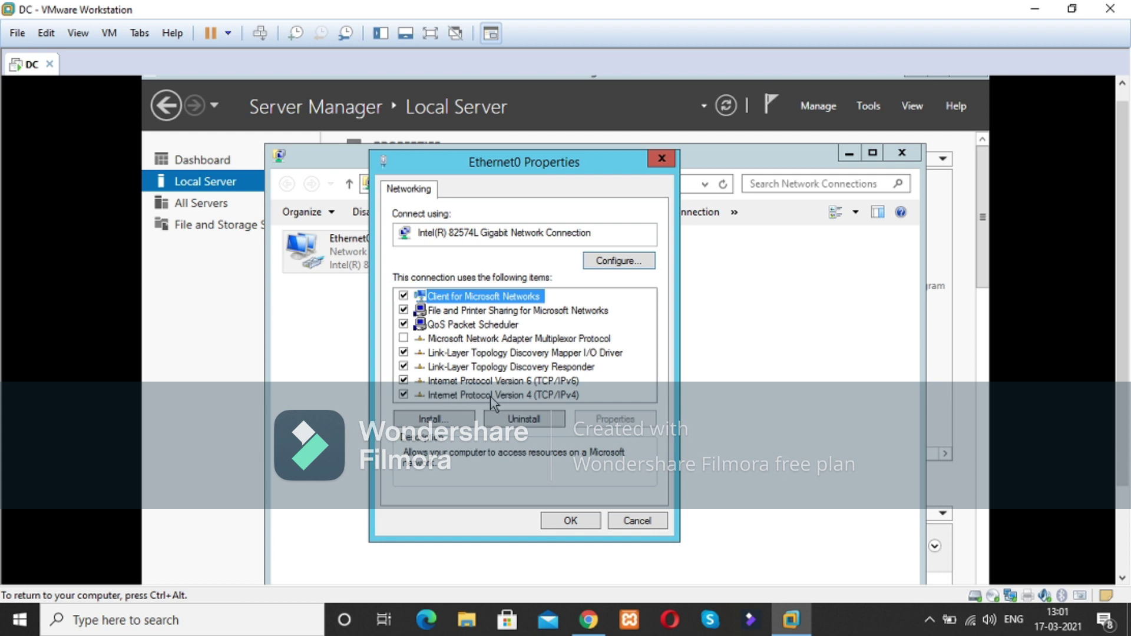
# Step: Set Ethernet0's IPv4 to static 192.168.10.1 with mask 255.255.255.0 and close the network windows
pyautogui.click(532, 394)
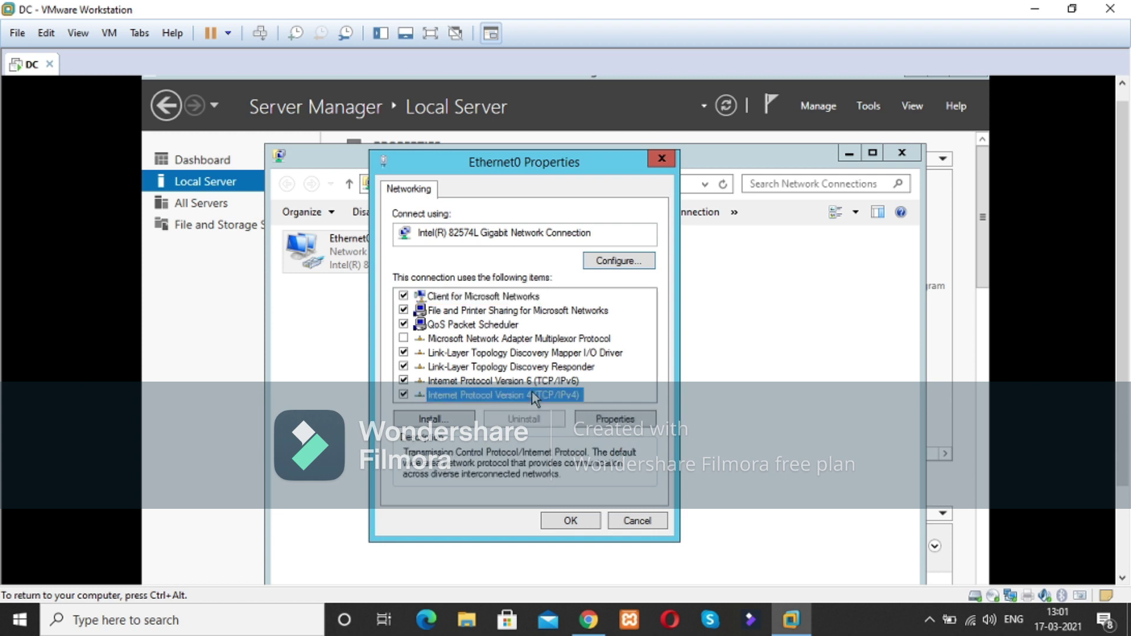
pyautogui.click(615, 419)
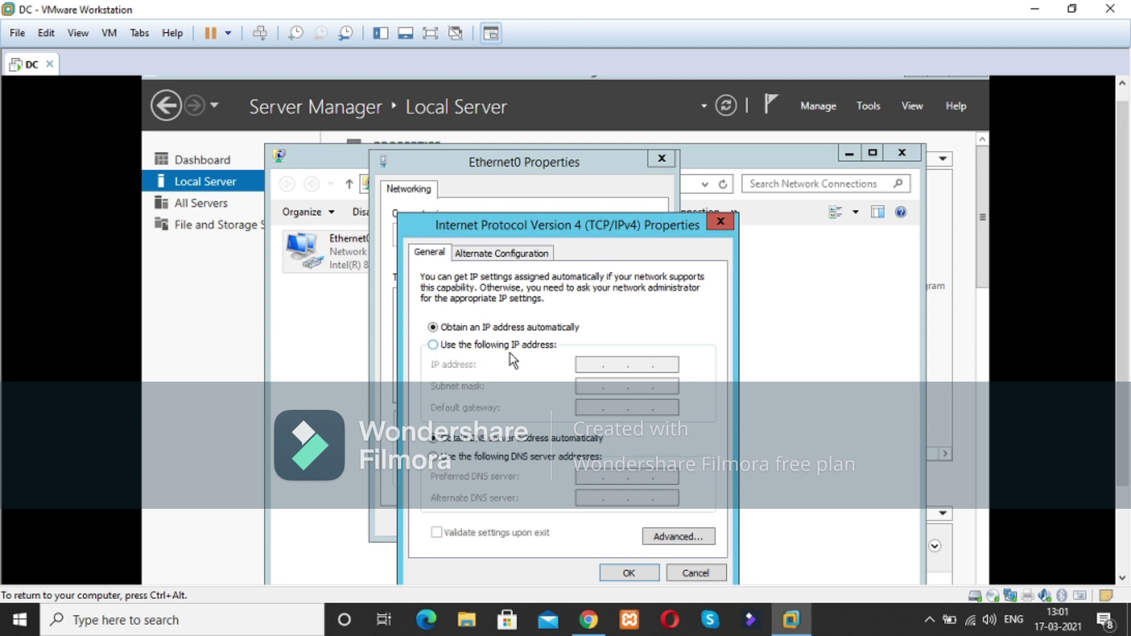
pyautogui.click(434, 347)
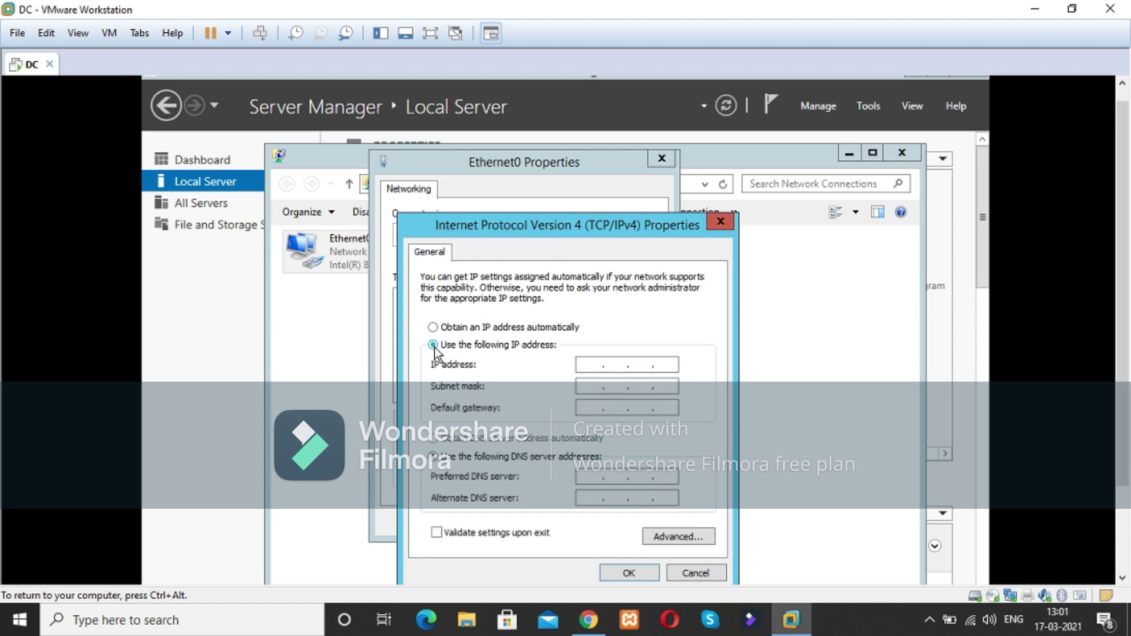
pyautogui.click(587, 366)
pyautogui.write('192 . 168 . 10 . 1')
pyautogui.click(587, 386)
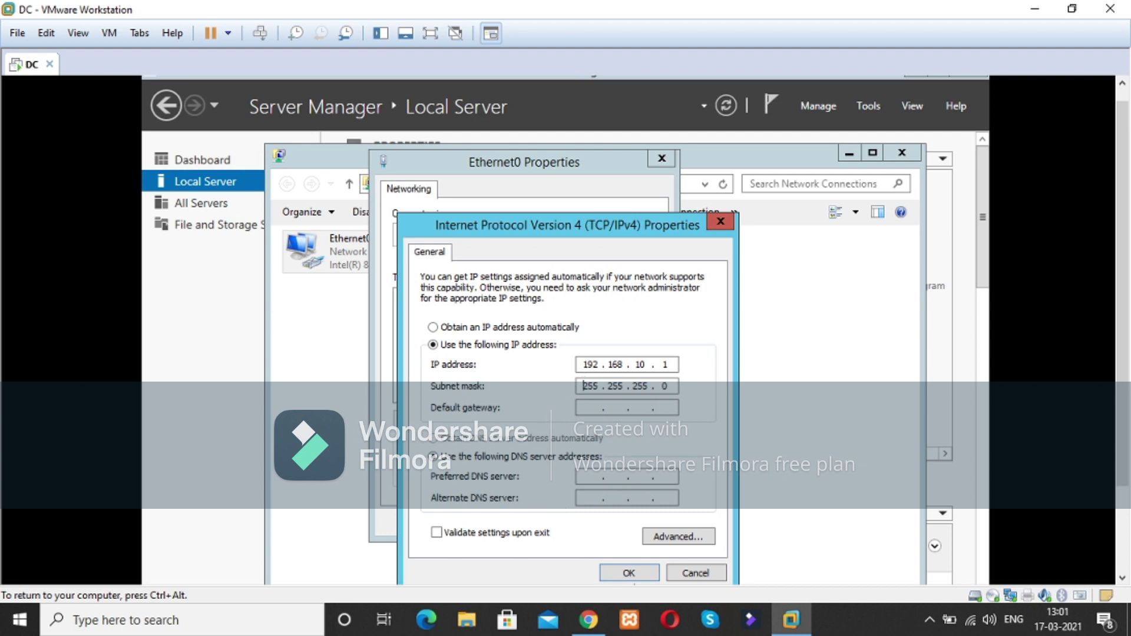
pyautogui.click(629, 576)
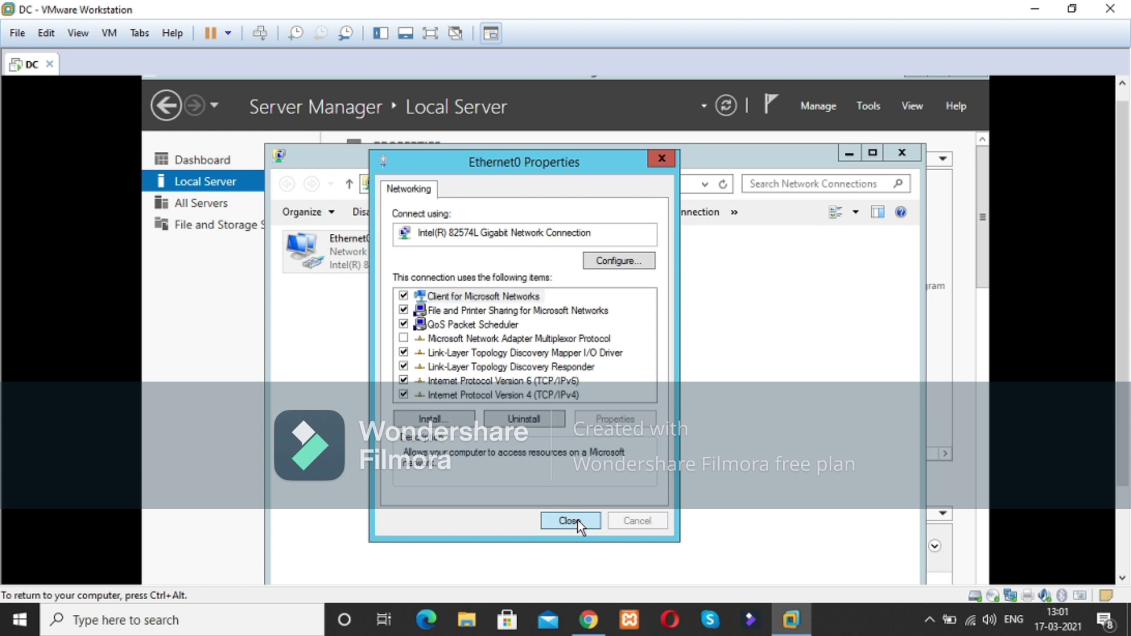
pyautogui.click(569, 520)
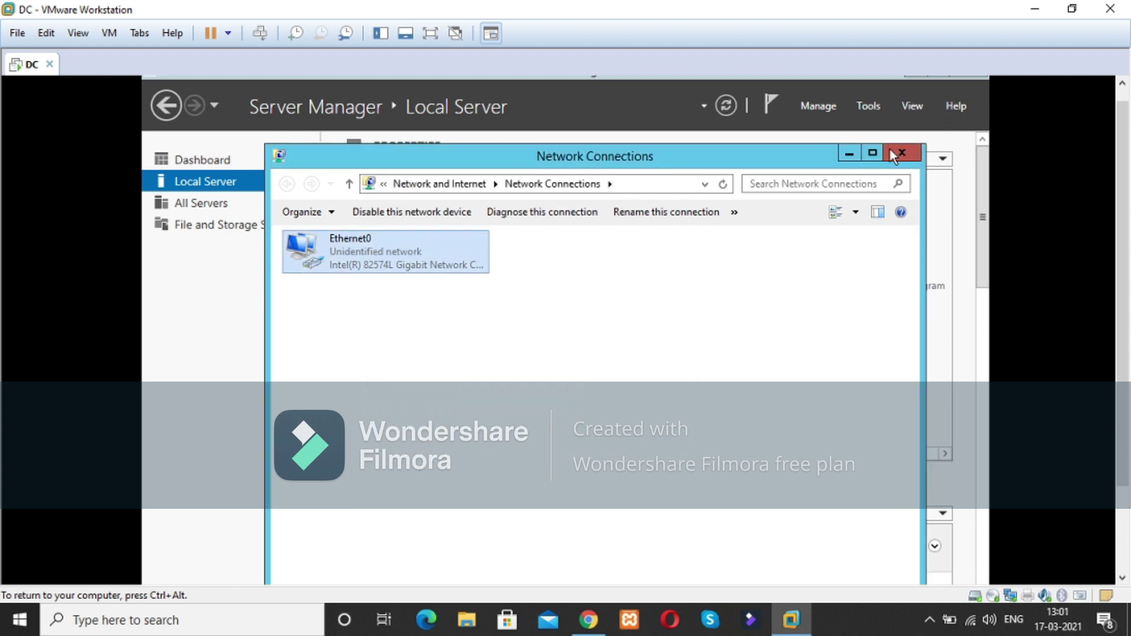
pyautogui.click(901, 153)
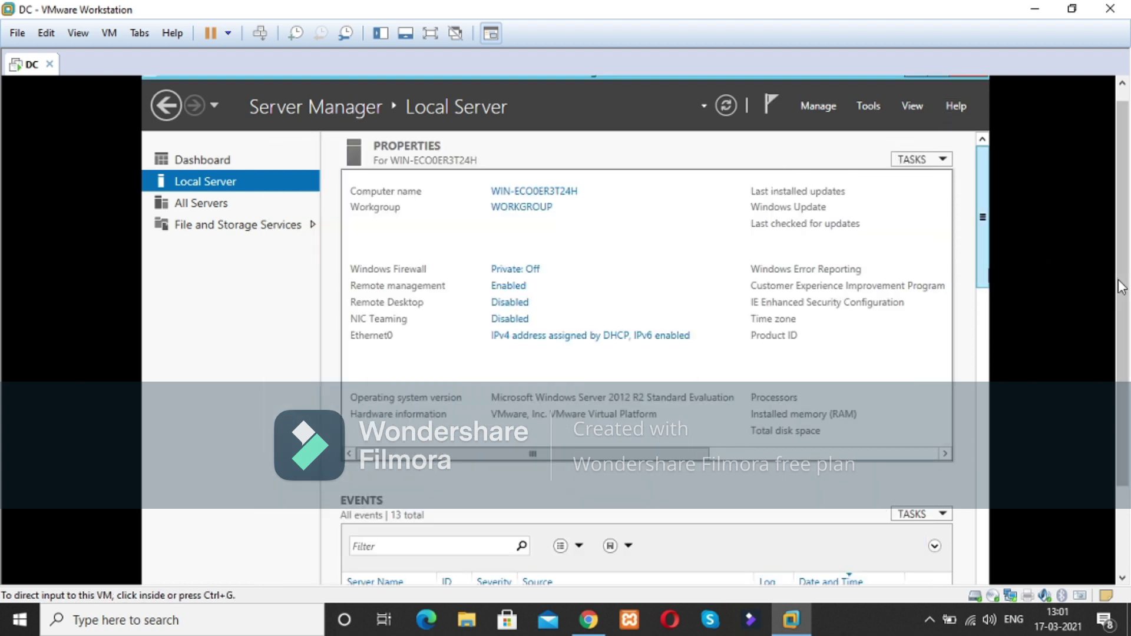
# Step: Refresh Local Server so Ethernet0 shows 192.168.10.1, then bring up the Manage menu
pyautogui.click(726, 107)
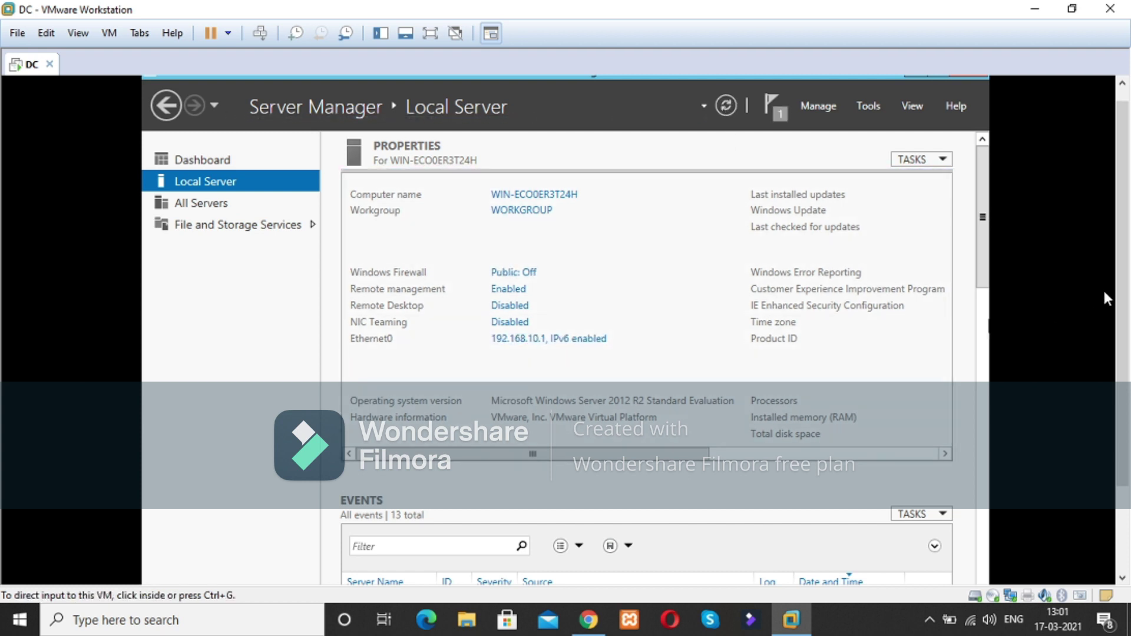
pyautogui.moveTo(1124, 275); pyautogui.dragTo(1122, 244)
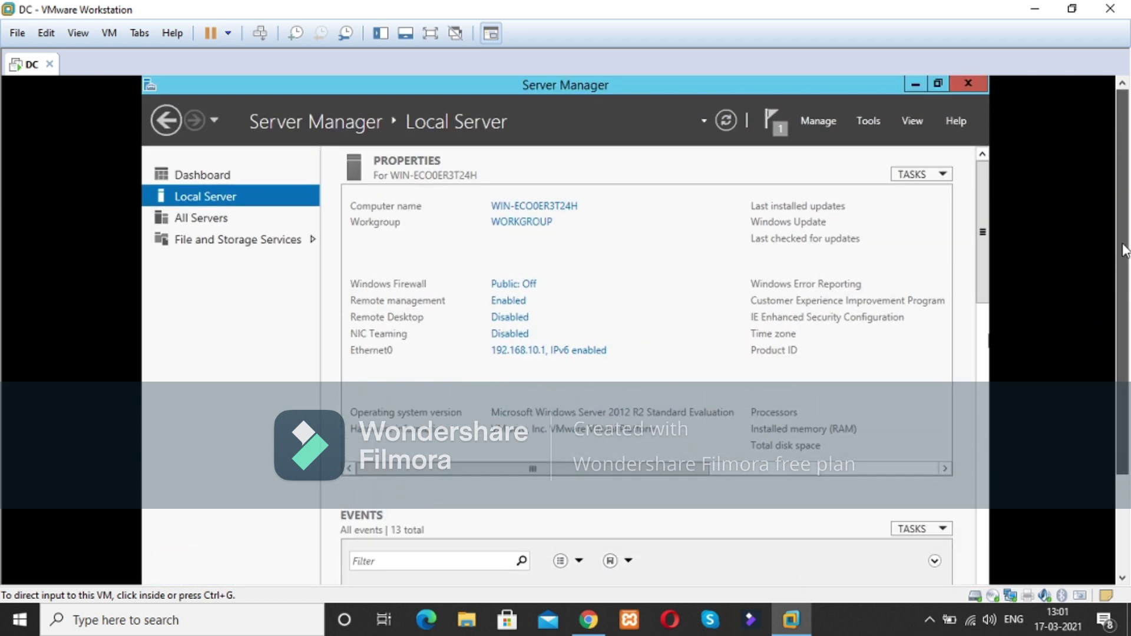
pyautogui.click(799, 269)
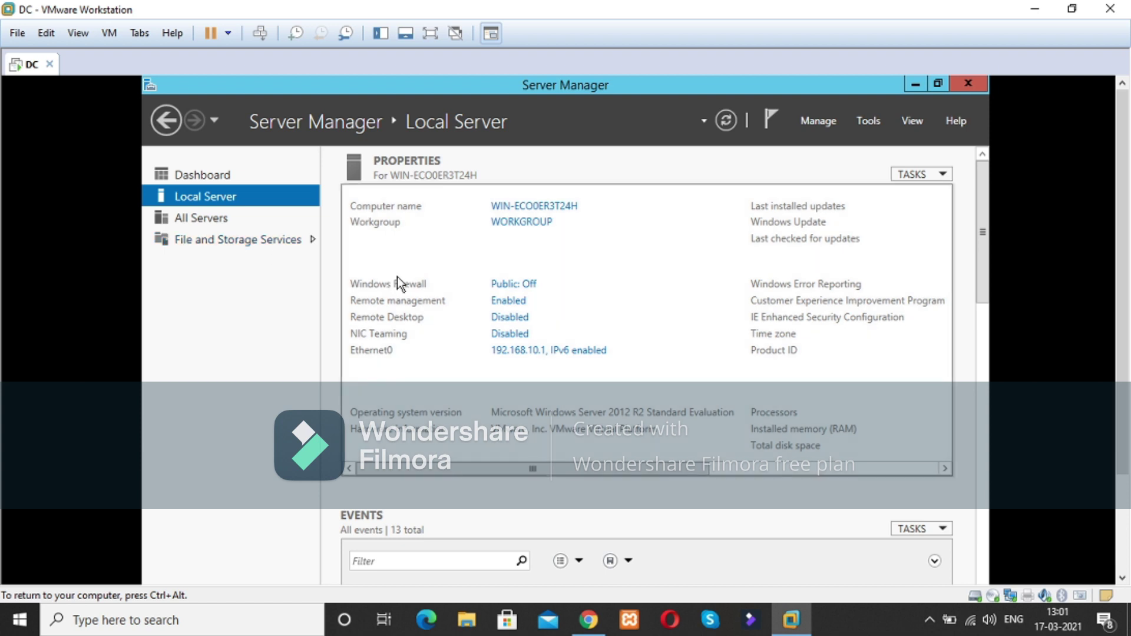
pyautogui.click(827, 122)
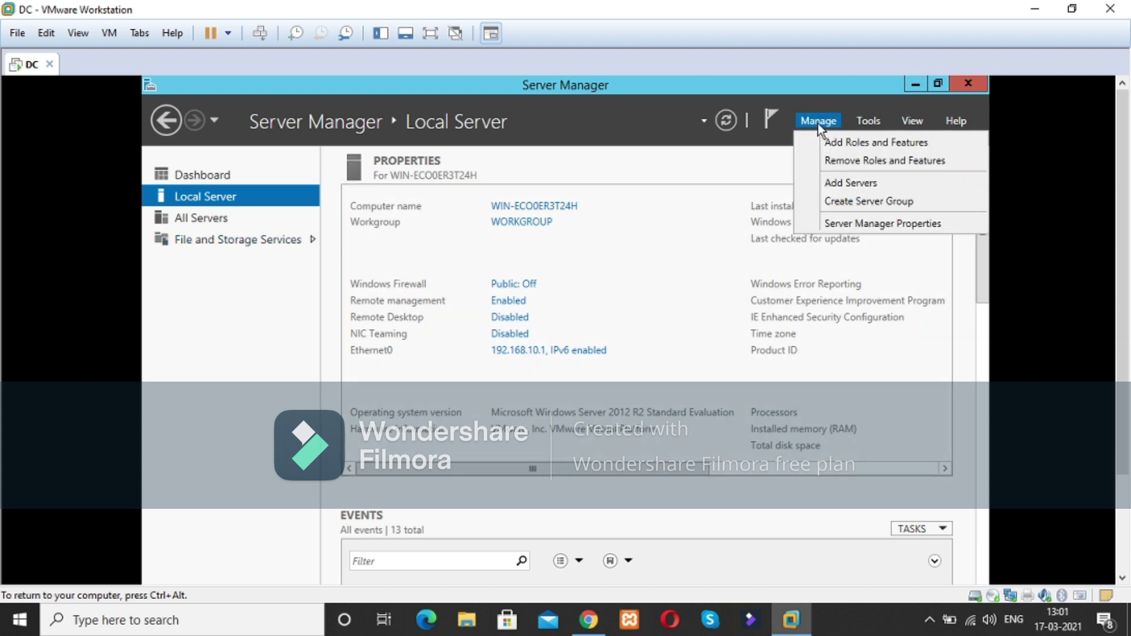
# Step: Launch Add Roles and Features and accept role-based install on the local server, reaching Server Roles
pyautogui.click(865, 145)
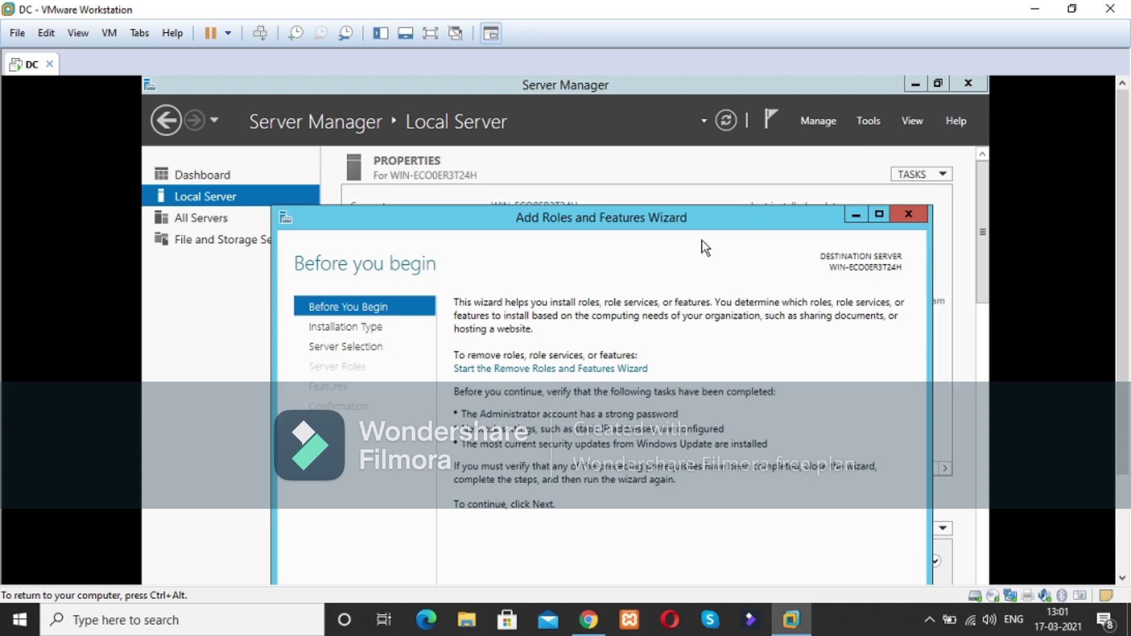
pyautogui.moveTo(652, 216); pyautogui.dragTo(619, 111)
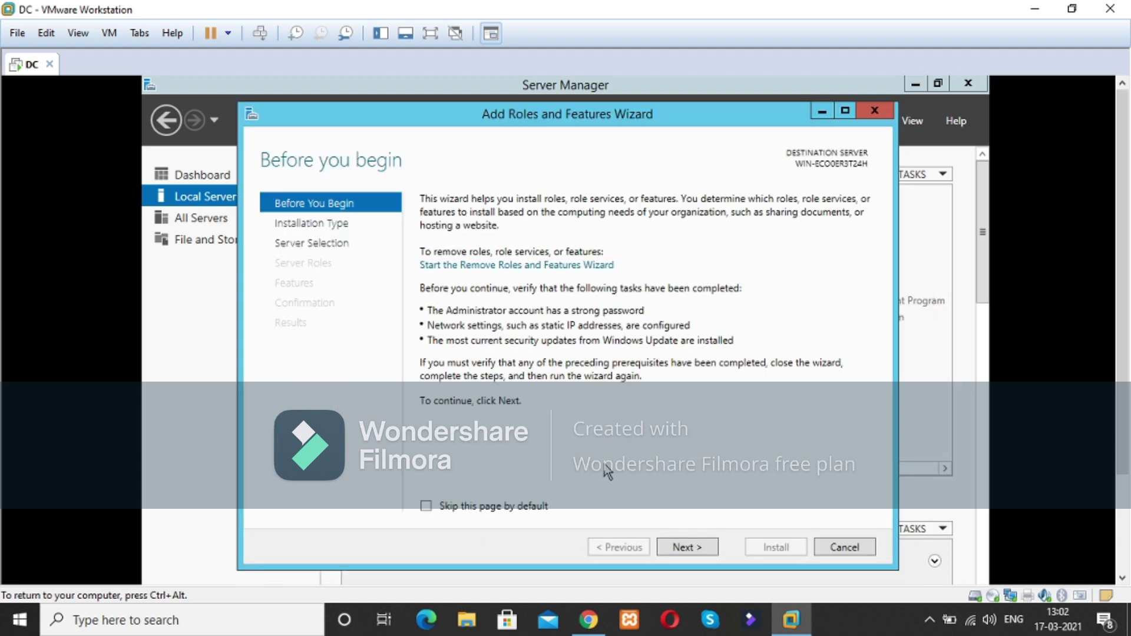
pyautogui.click(697, 550)
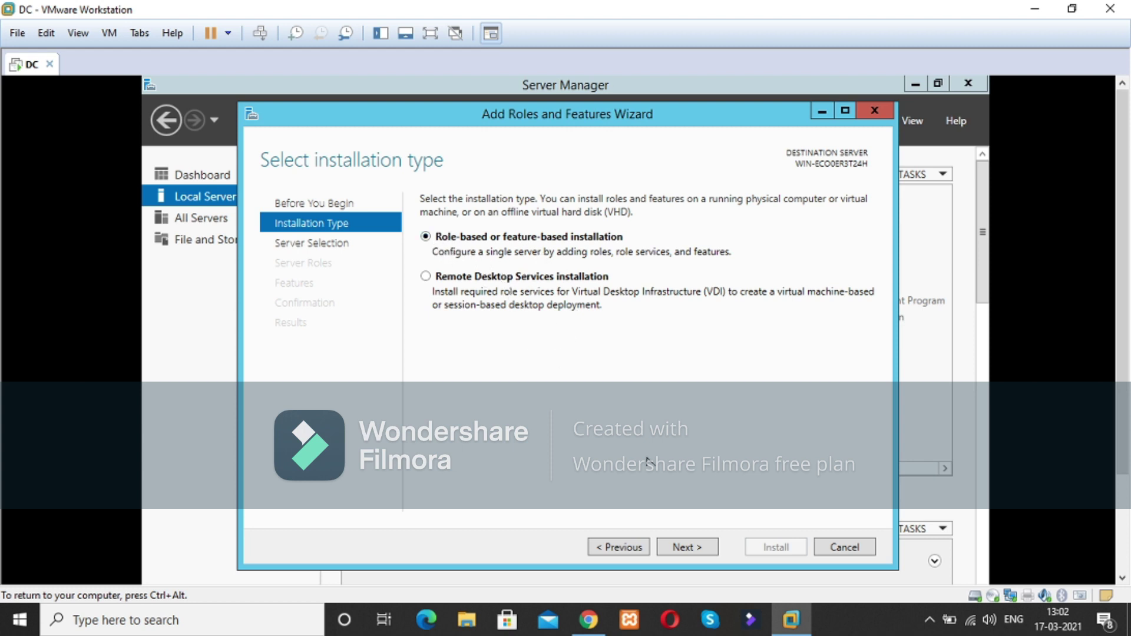
pyautogui.click(687, 547)
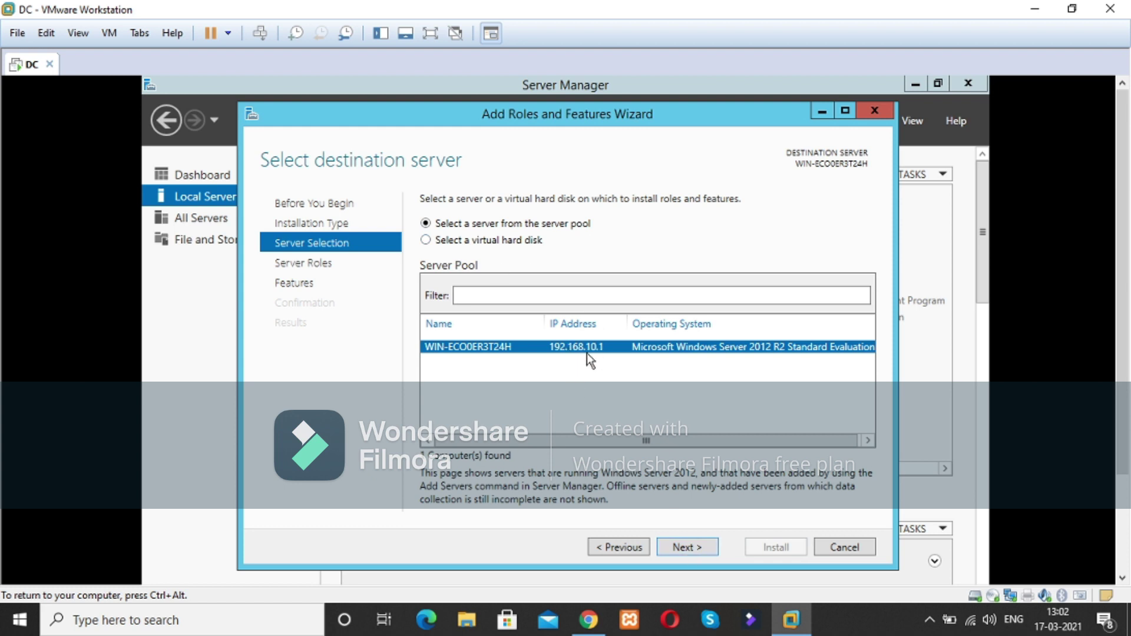
pyautogui.click(687, 547)
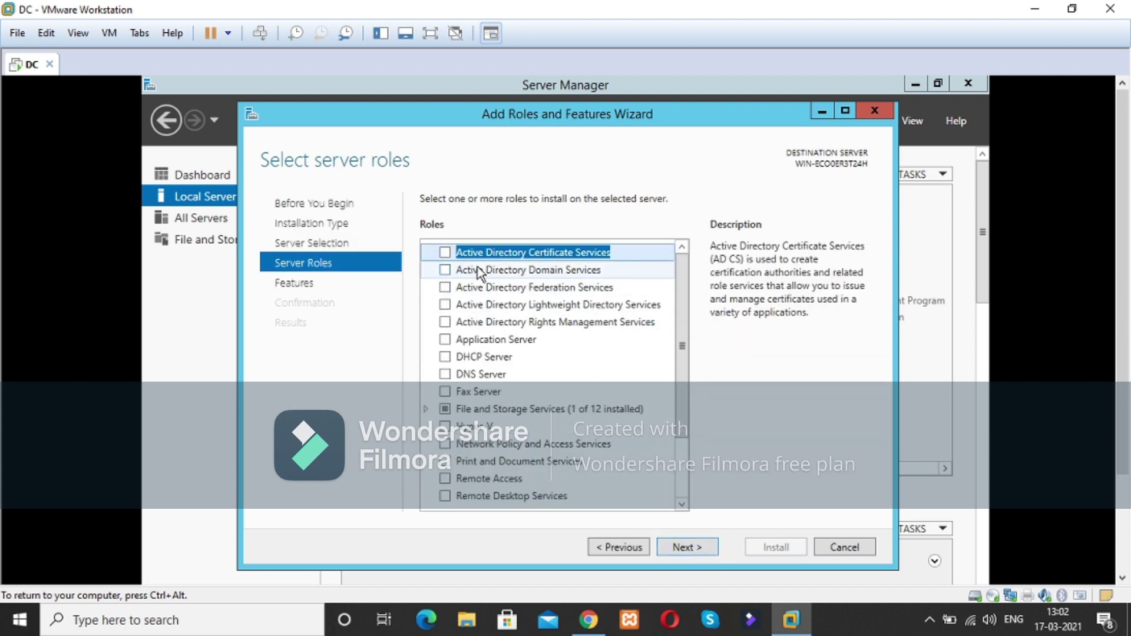
# Step: Tick Active Directory Domain Services and accept its required management features
pyautogui.click(514, 271)
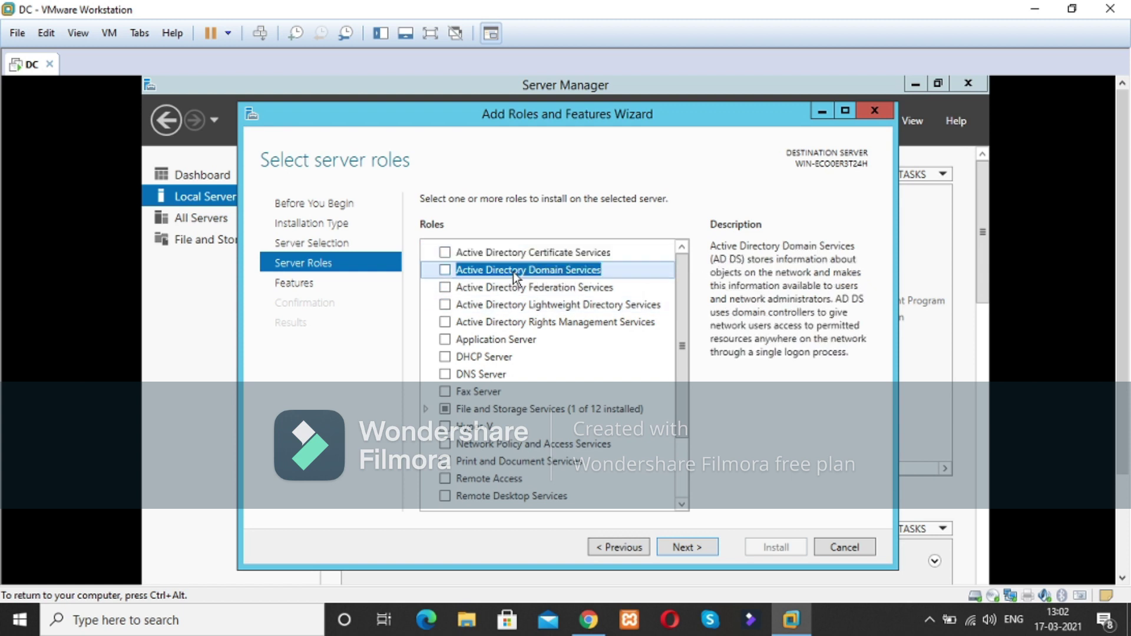
pyautogui.click(443, 271)
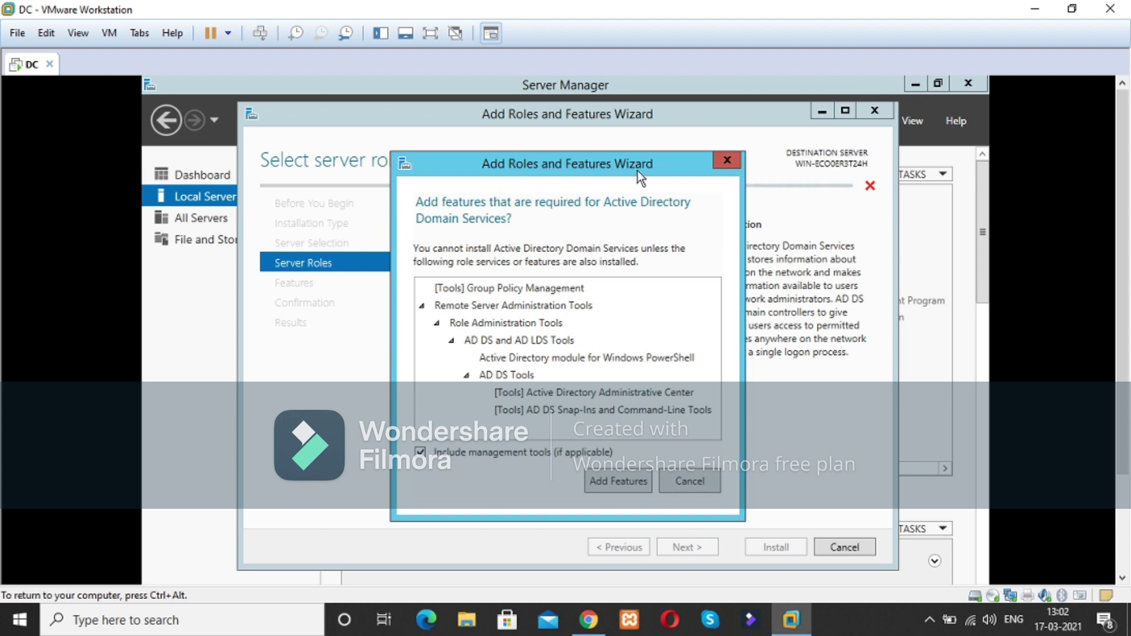
pyautogui.click(619, 483)
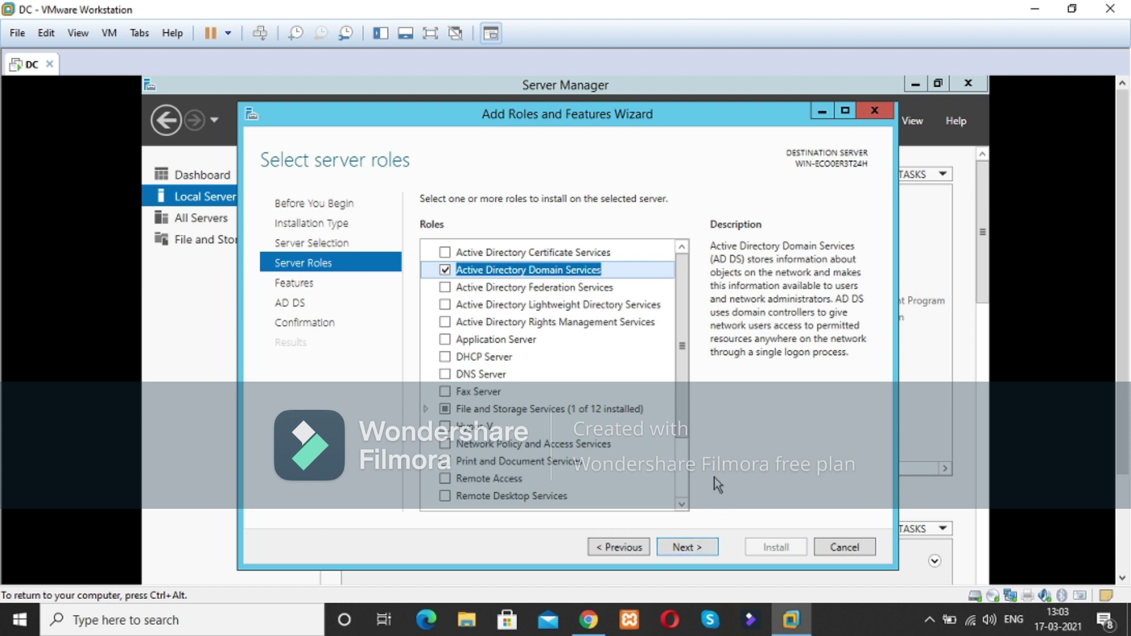
# Step: Advance past the Features and AD DS pages and enable automatic restart on the confirmation page
pyautogui.click(682, 547)
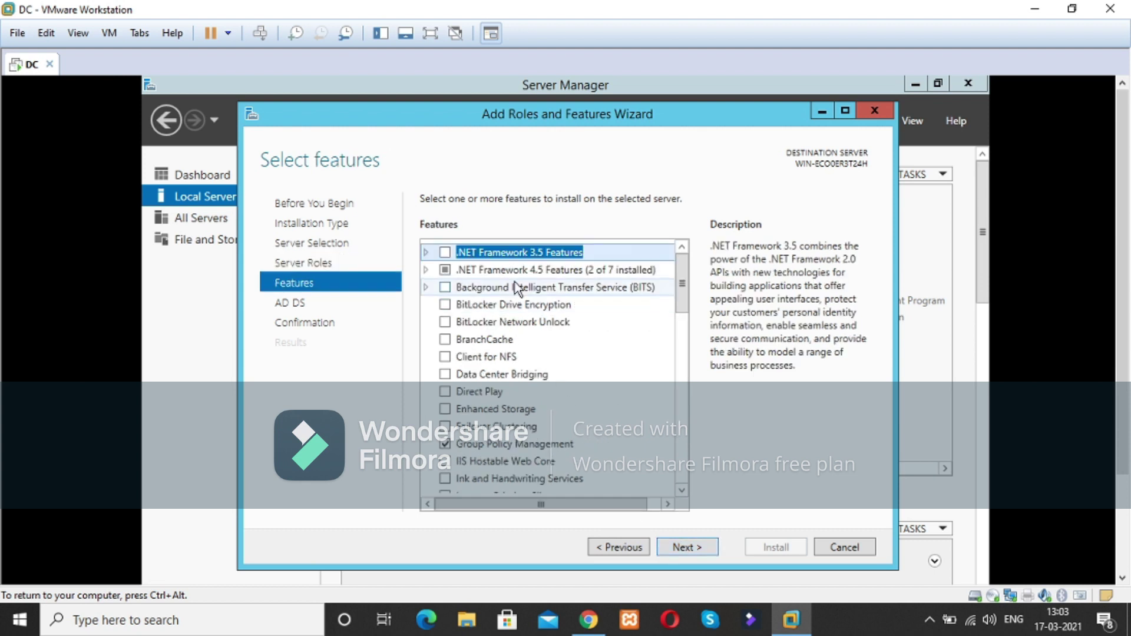
pyautogui.click(687, 550)
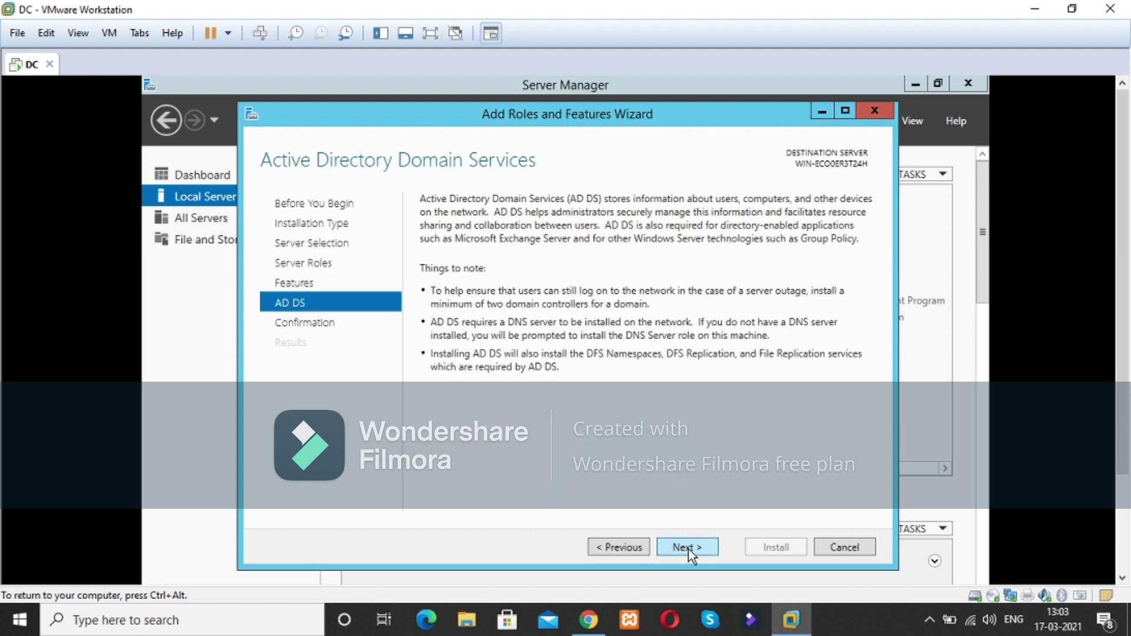
pyautogui.click(688, 548)
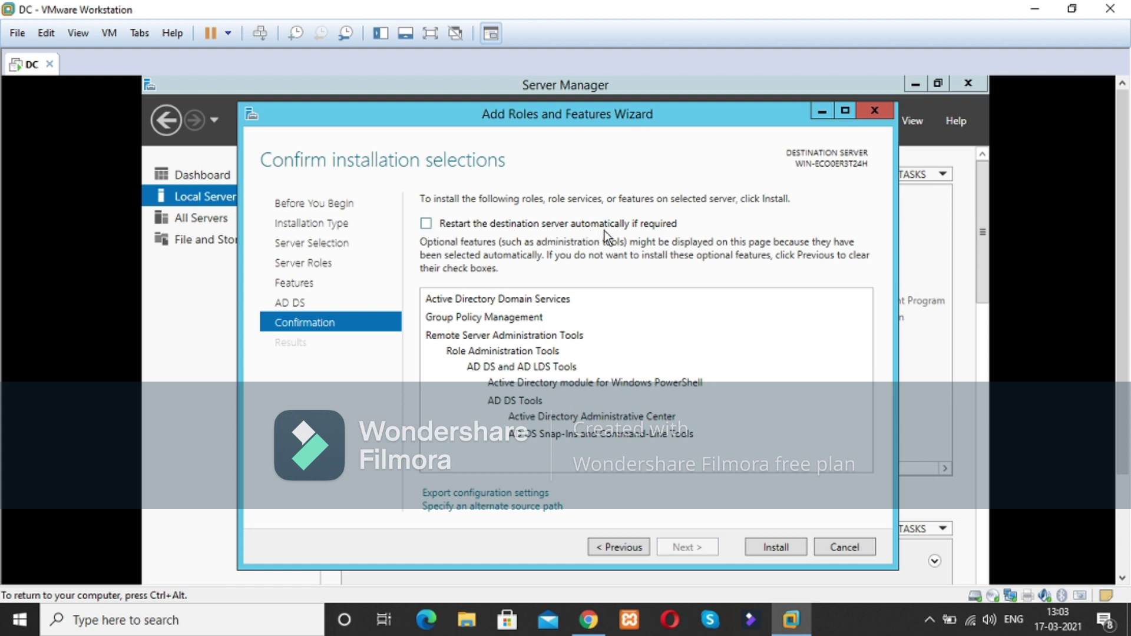
pyautogui.click(425, 224)
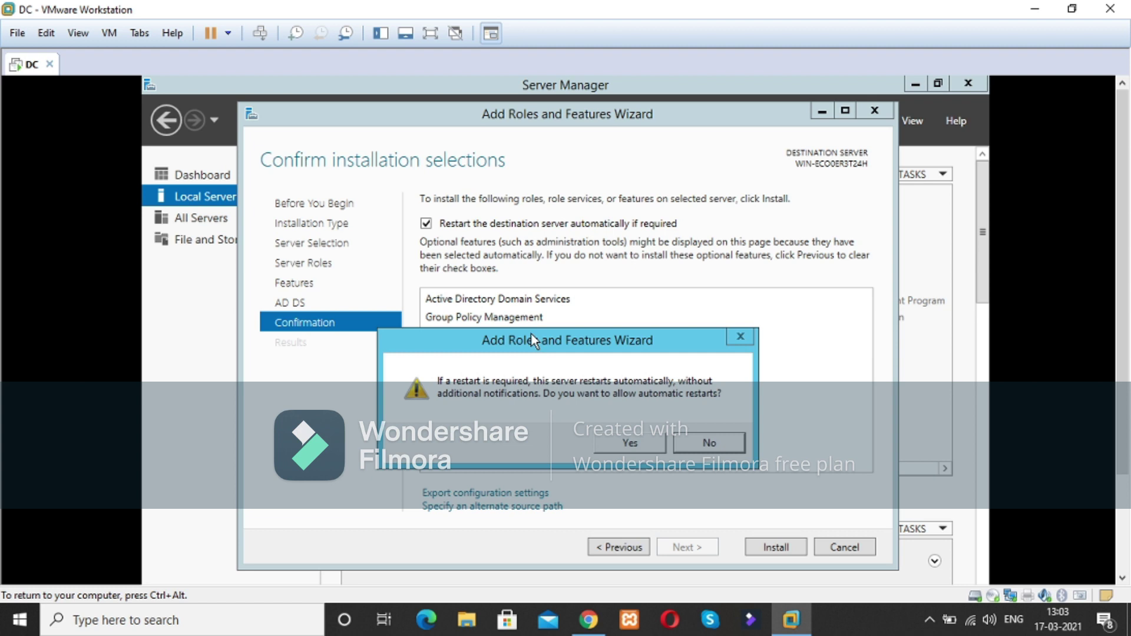
pyautogui.click(630, 445)
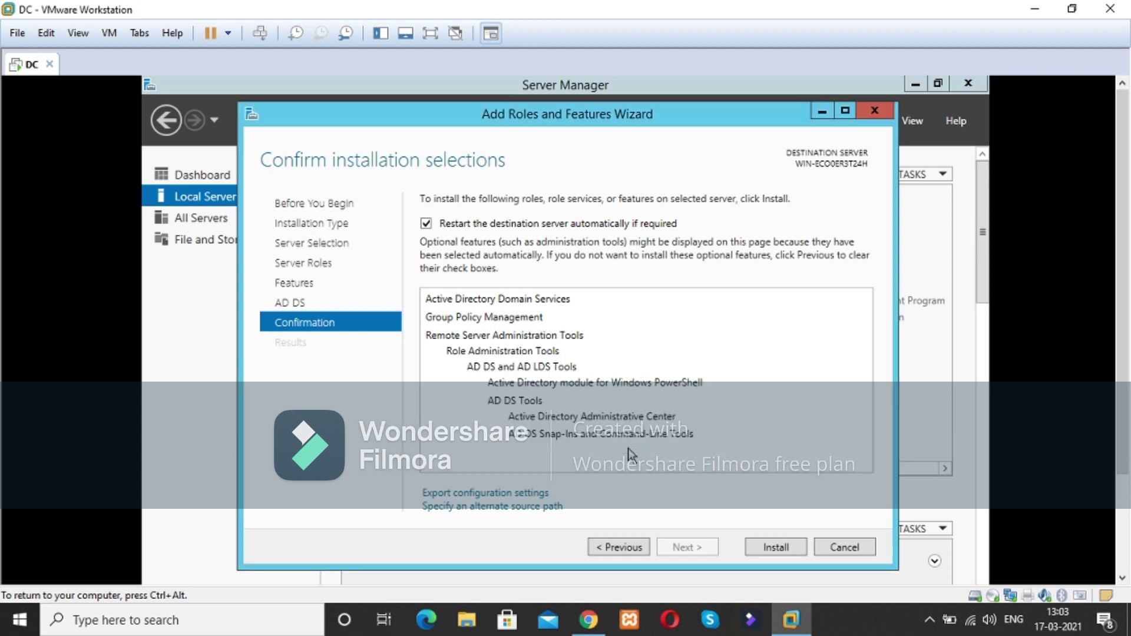
# Step: Install AD DS and its management tools, waiting until installation reports success
pyautogui.click(784, 548)
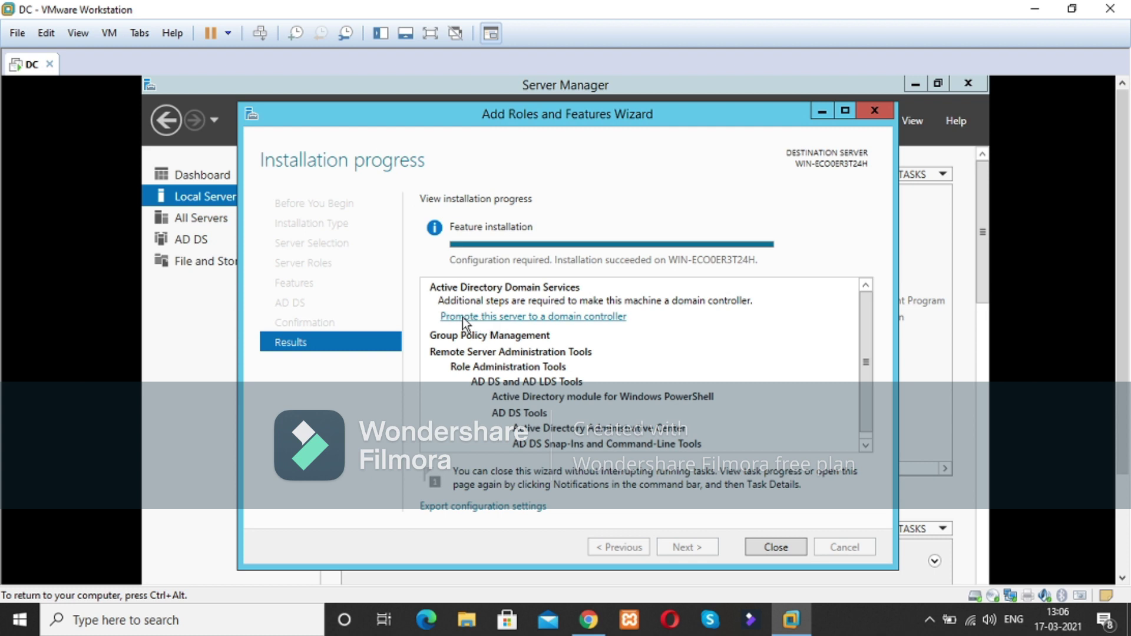
# Step: Start domain controller promotion, choosing a new forest with root domain tech-kushal.in
pyautogui.click(554, 321)
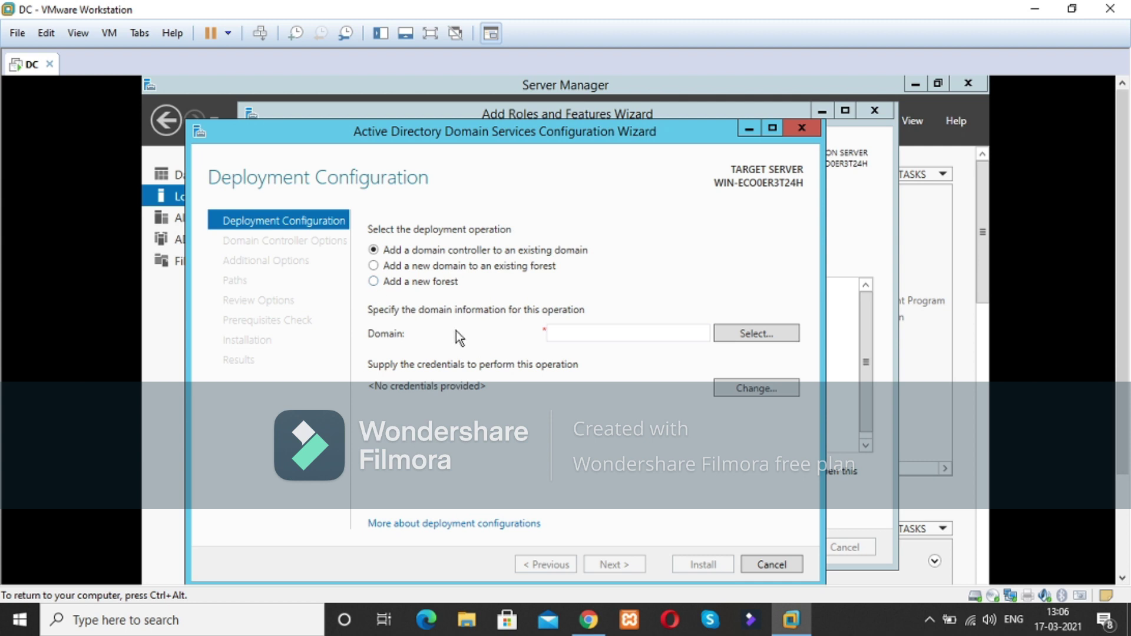
pyautogui.click(373, 281)
pyautogui.click(597, 334)
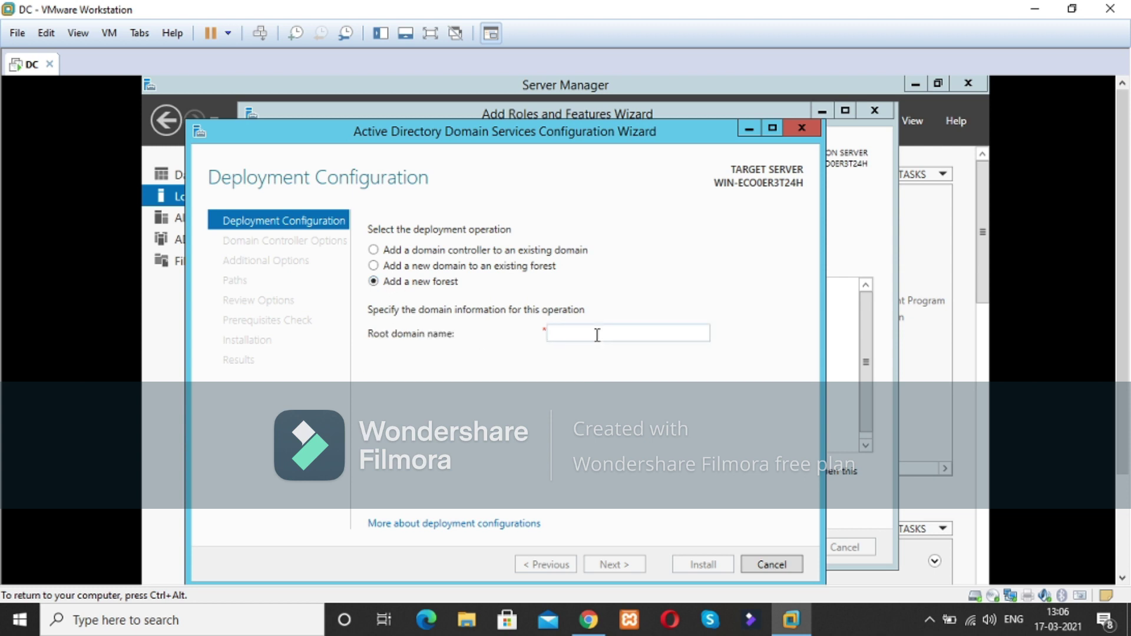
pyautogui.write('te')
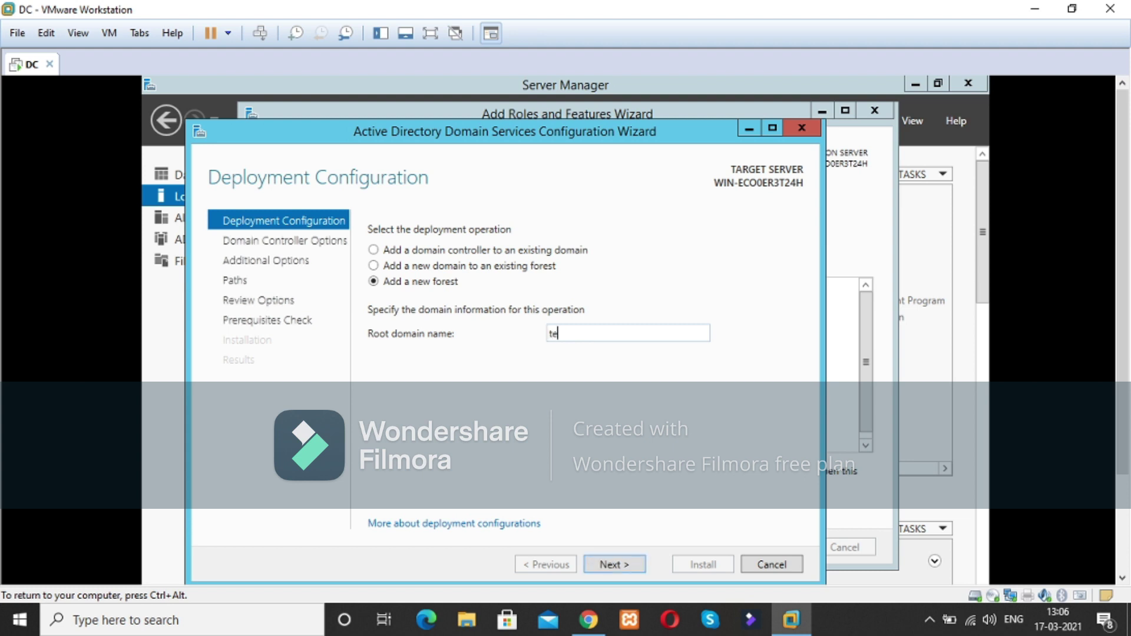
pyautogui.write('ch-kushal.in')
# Step: Keep Windows Server 2012 R2 forest and domain functional levels, then enter and confirm the DSRM password
pyautogui.click(621, 566)
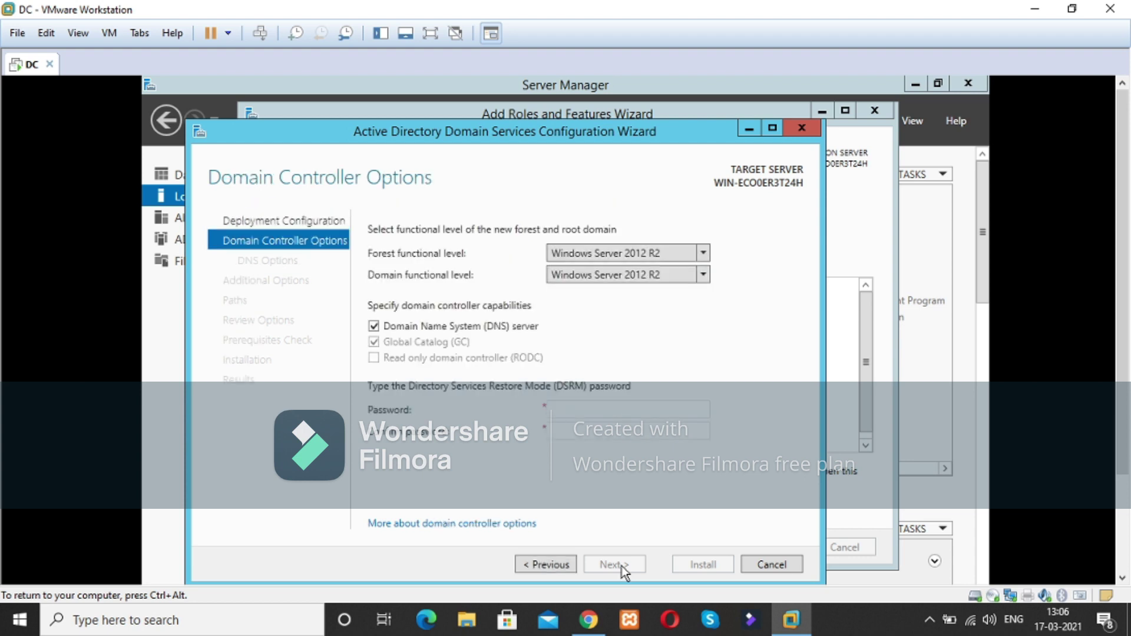
pyautogui.click(703, 254)
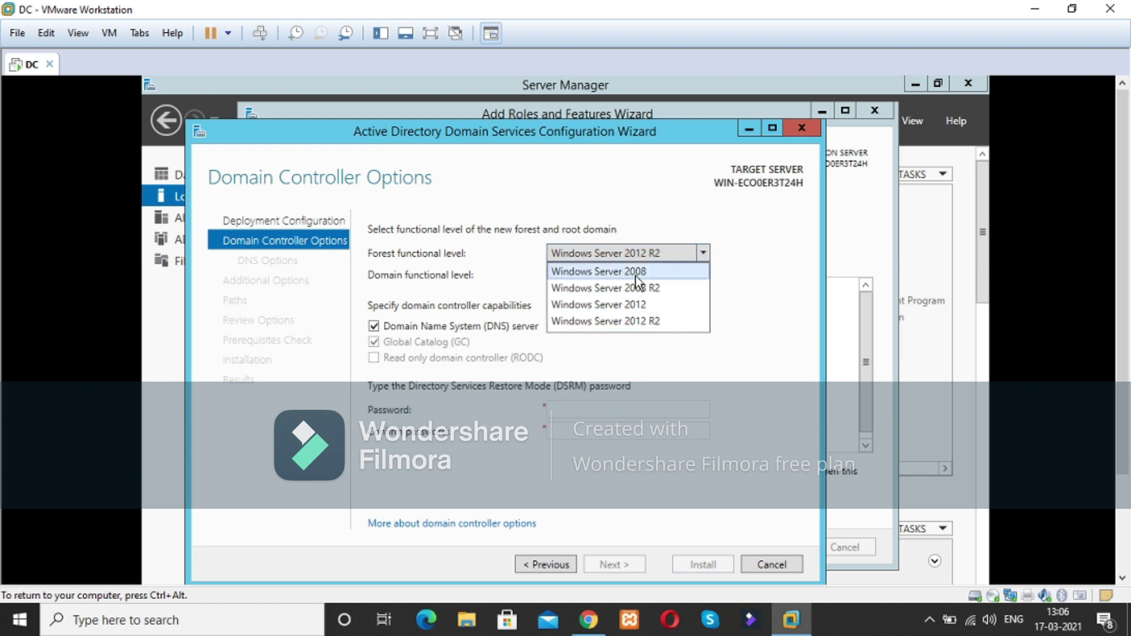
pyautogui.click(623, 323)
pyautogui.click(700, 275)
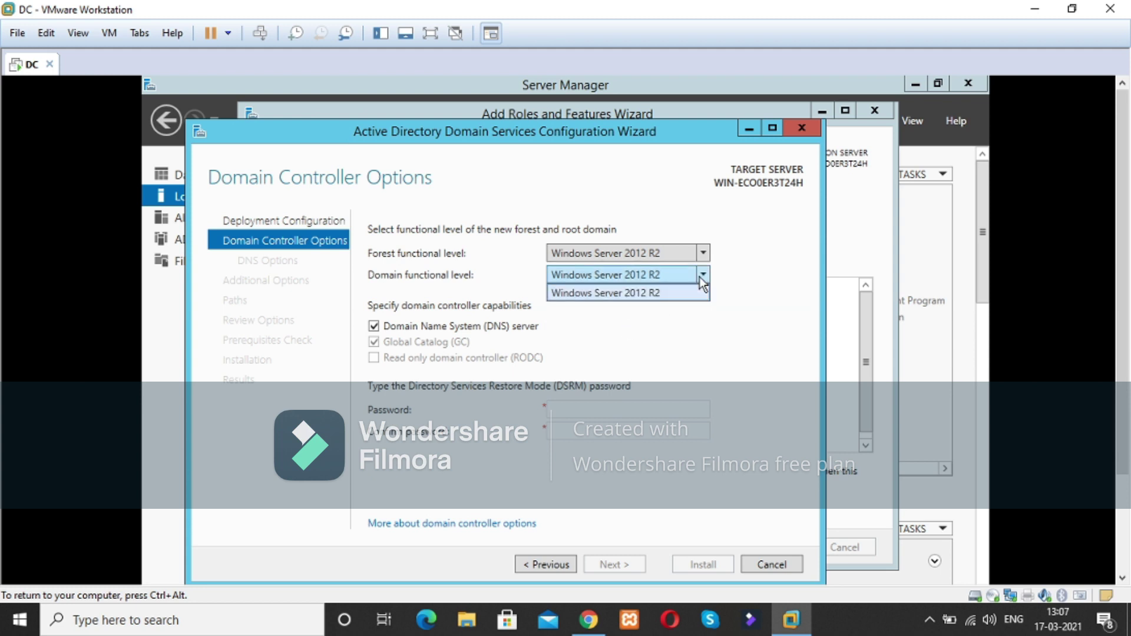
pyautogui.click(687, 293)
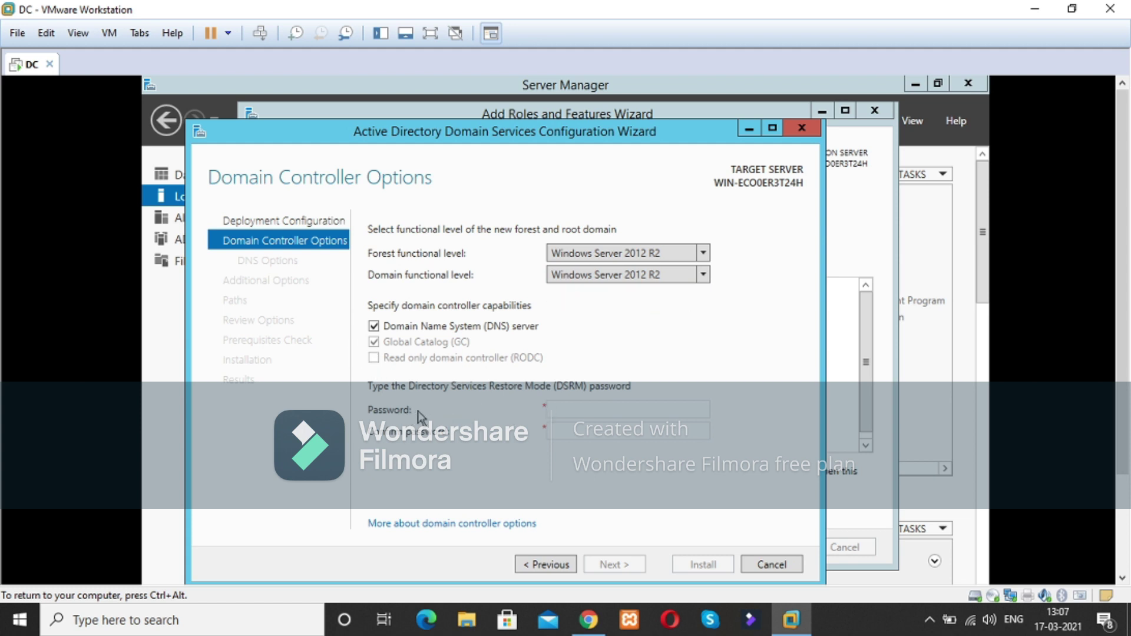
pyautogui.click(572, 409)
pyautogui.write('**********')
pyautogui.press('Tab')
pyautogui.write('1')
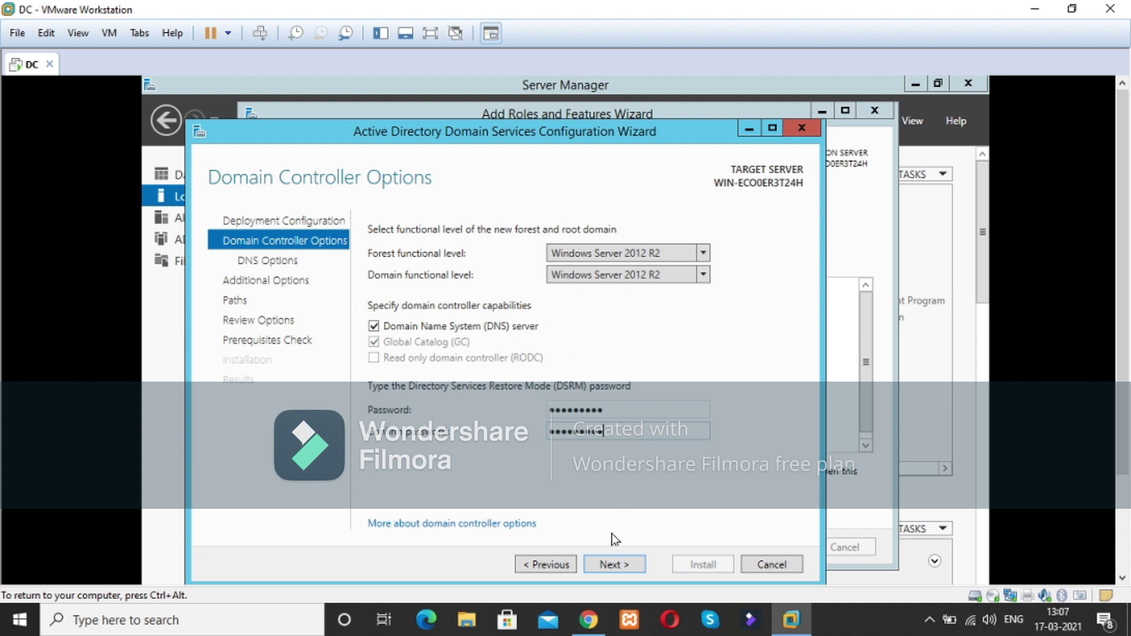
# Step: Advance past Domain Controller Options and DNS Options to Additional Options, where the NetBIOS name is TECH-KUSHAL
pyautogui.click(621, 567)
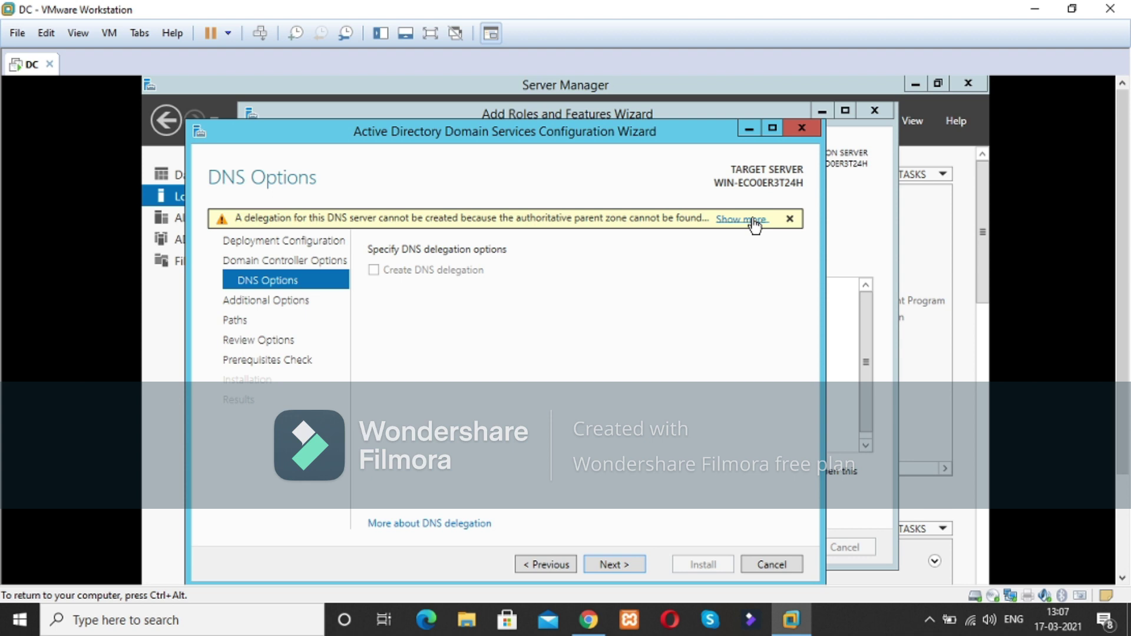
pyautogui.click(609, 564)
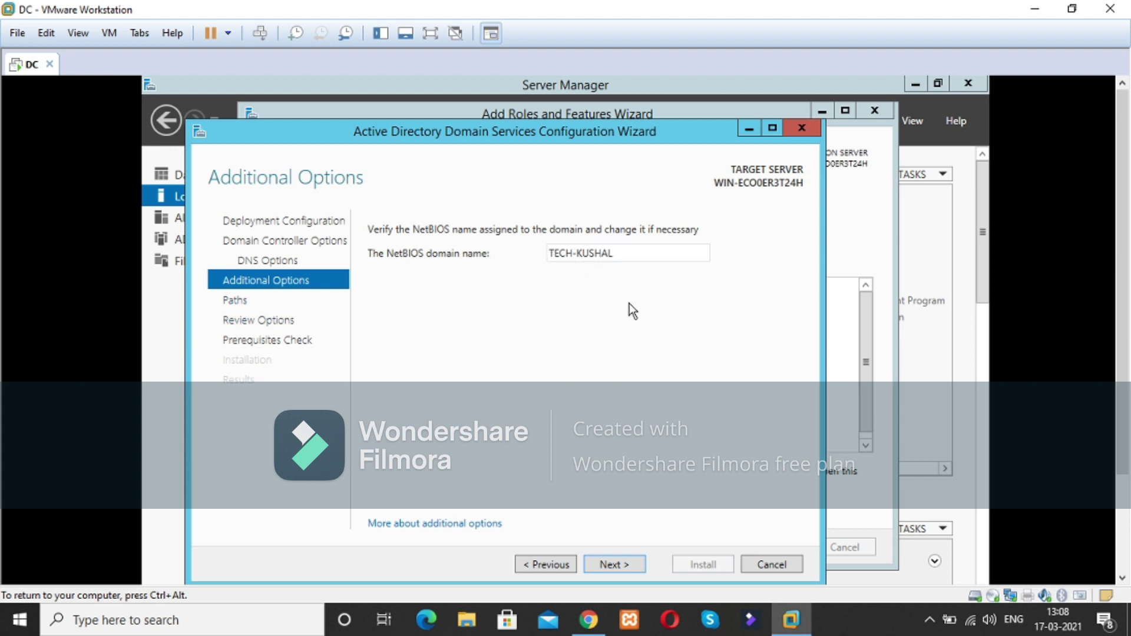
# Step: Go to the Paths step and keep the default C:\Windows\NTDS and C:\Windows\SYSVOL folders
pyautogui.click(611, 566)
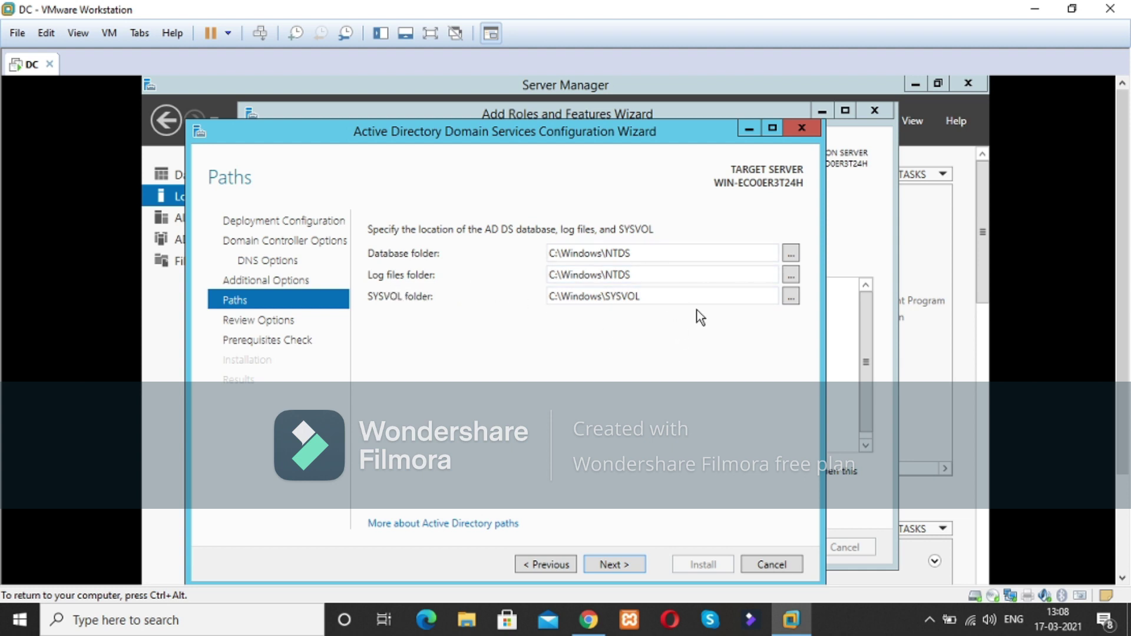
pyautogui.click(791, 253)
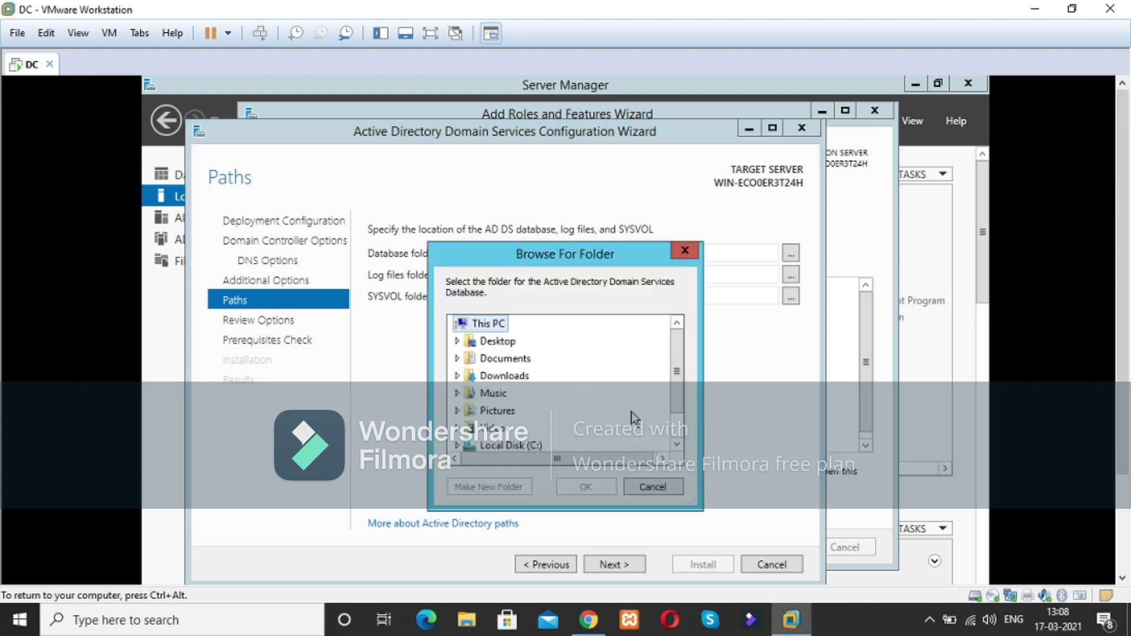
pyautogui.moveTo(677, 355)
pyautogui.mouseDown()
pyautogui.moveTo(677, 379)
pyautogui.moveTo(679, 352)
pyautogui.mouseUp()
pyautogui.click(686, 252)
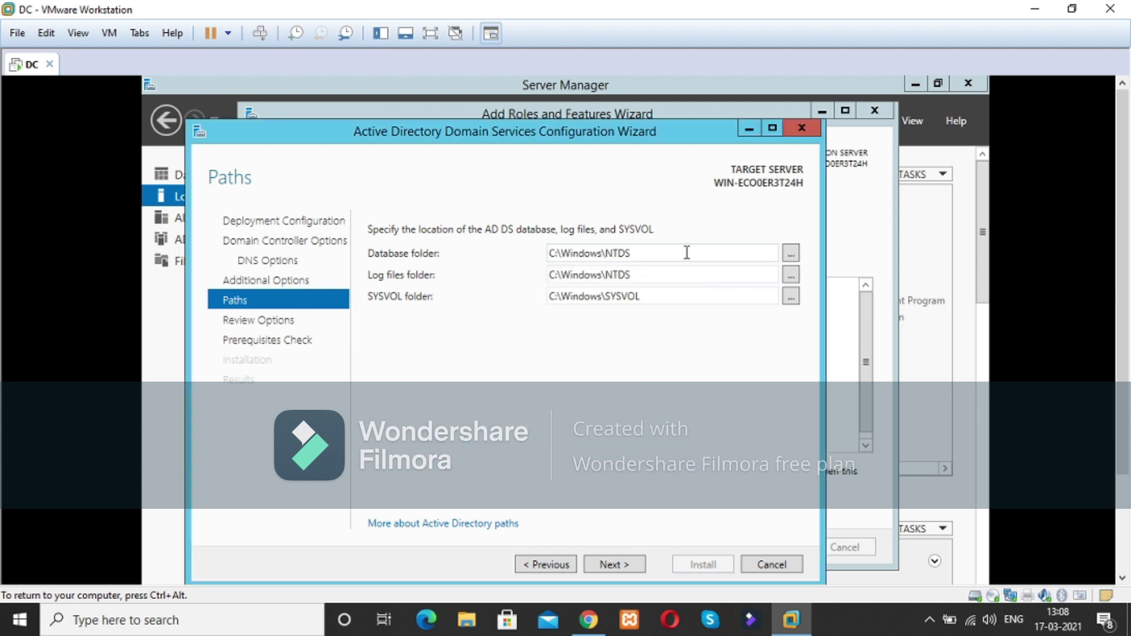
# Step: Look over the Review Options summary, then run the prerequisites check until all checks pass
pyautogui.click(614, 563)
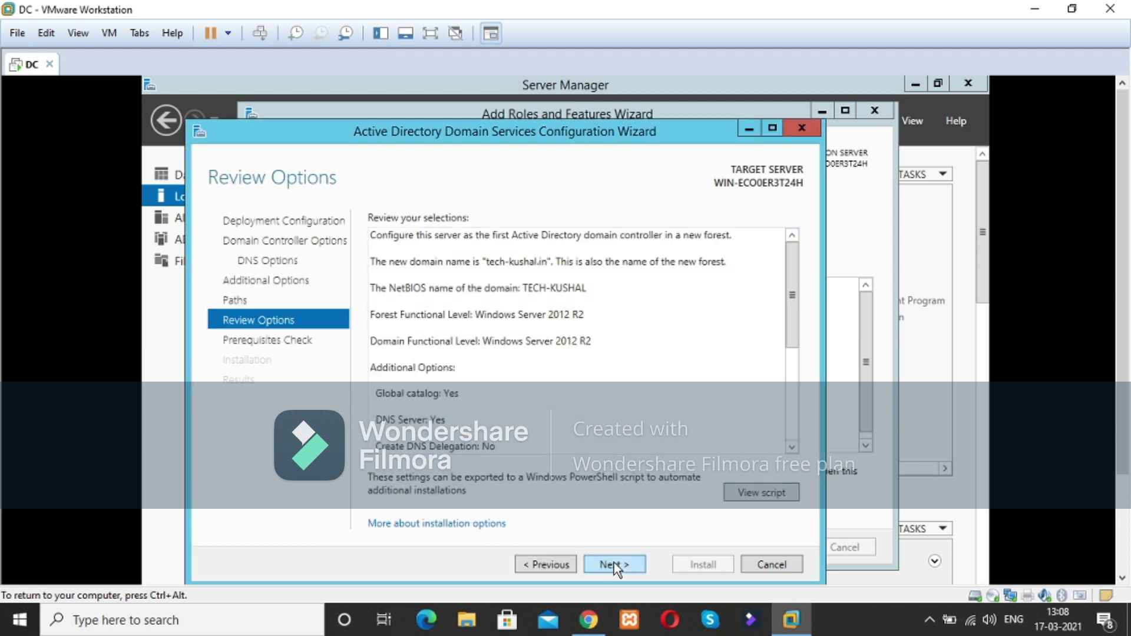
pyautogui.scroll(-1, 643, 327)
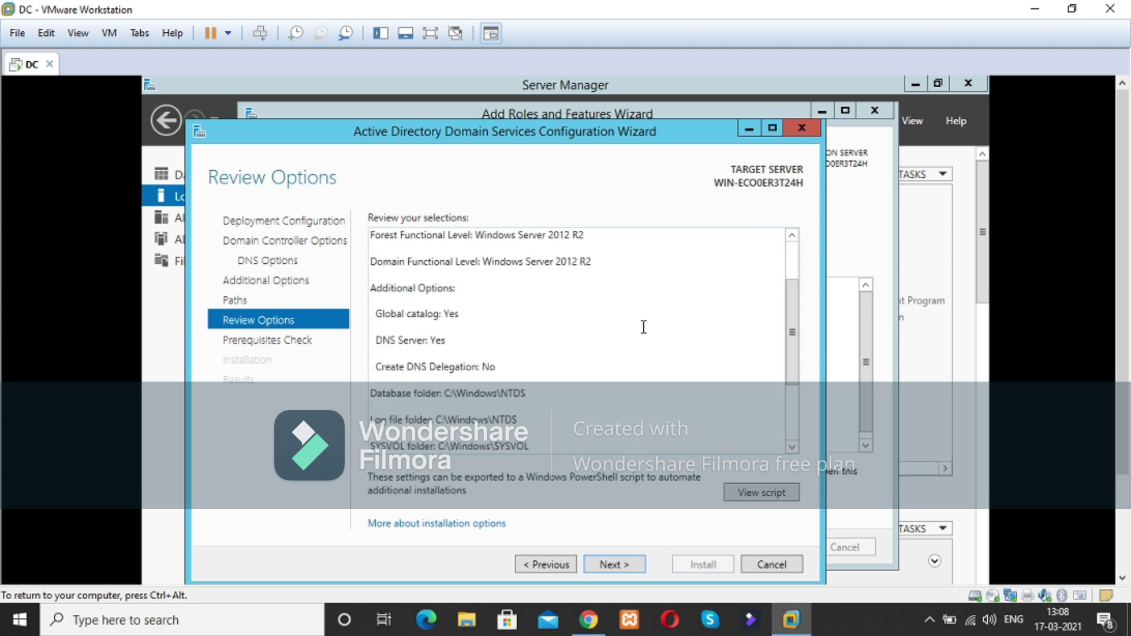
pyautogui.scroll(-1, 644, 330)
pyautogui.scroll(1, 632, 377)
pyautogui.scroll(1, 545, 385)
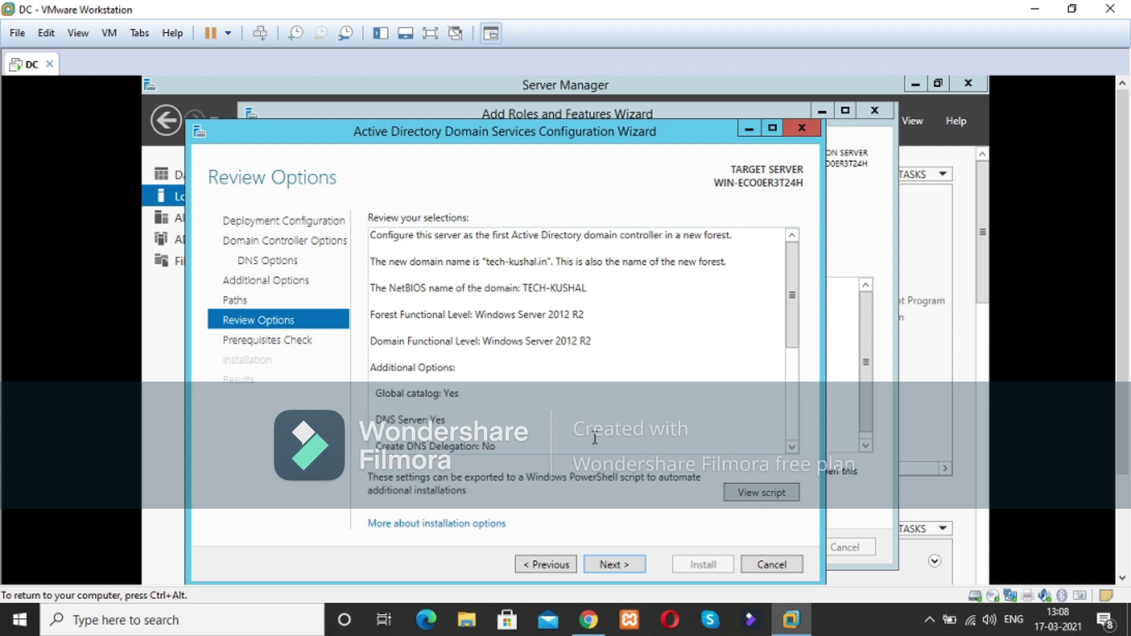
pyautogui.click(620, 567)
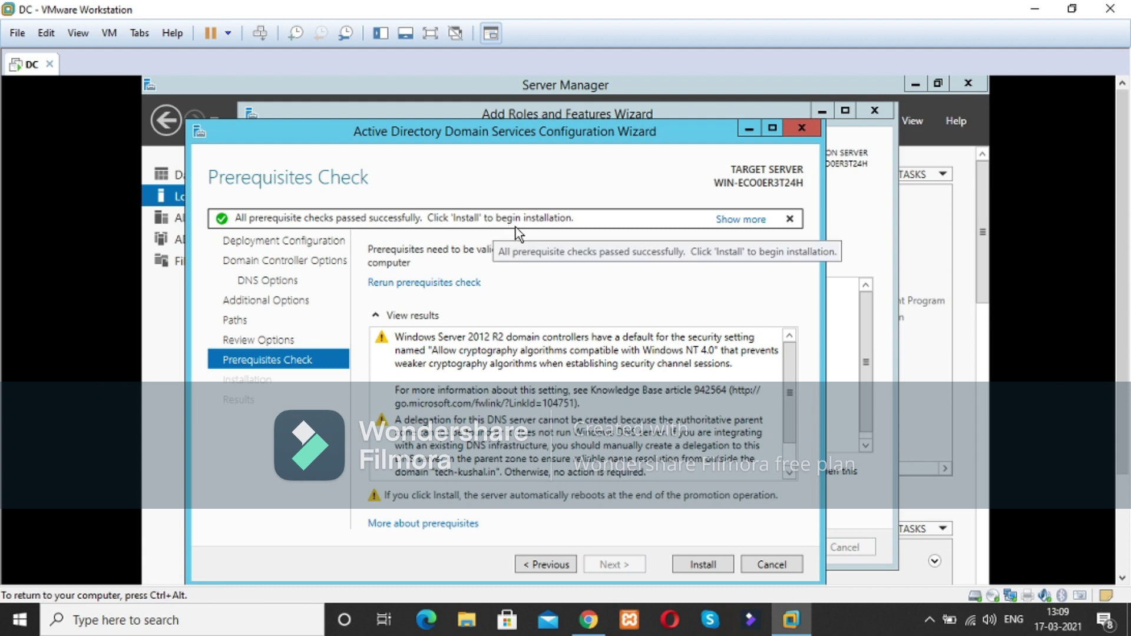
# Step: Start the AD DS installation to promote the server as domain controller for tech-kushal.in
pyautogui.click(698, 564)
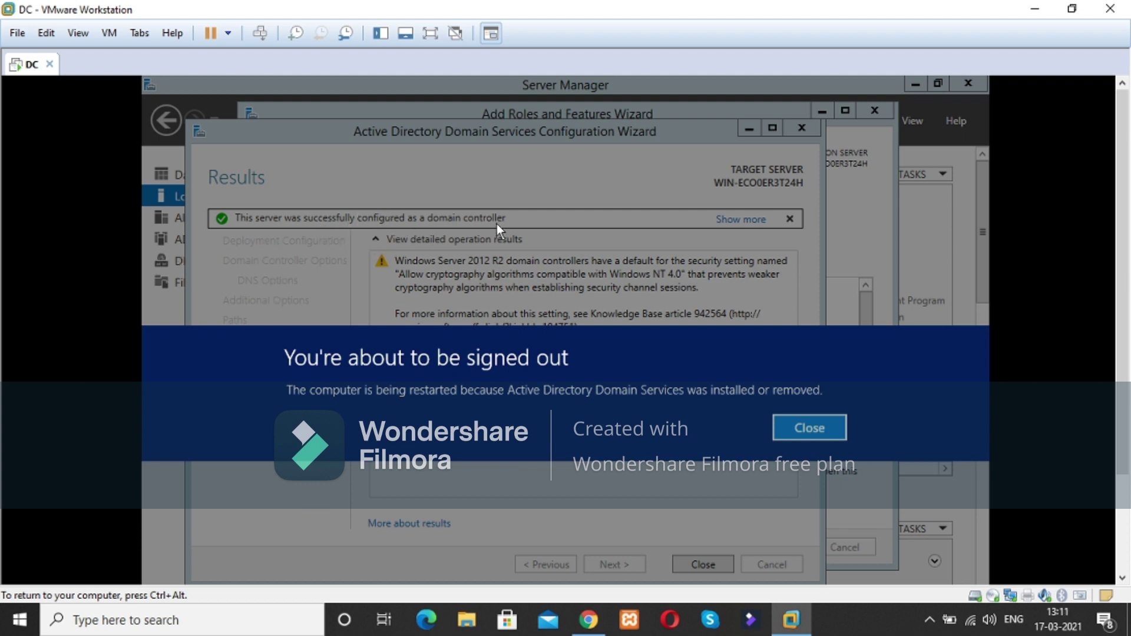
# Step: Dismiss the sign-out notice and close the finished AD DS wizard so the DC restarts
pyautogui.click(810, 432)
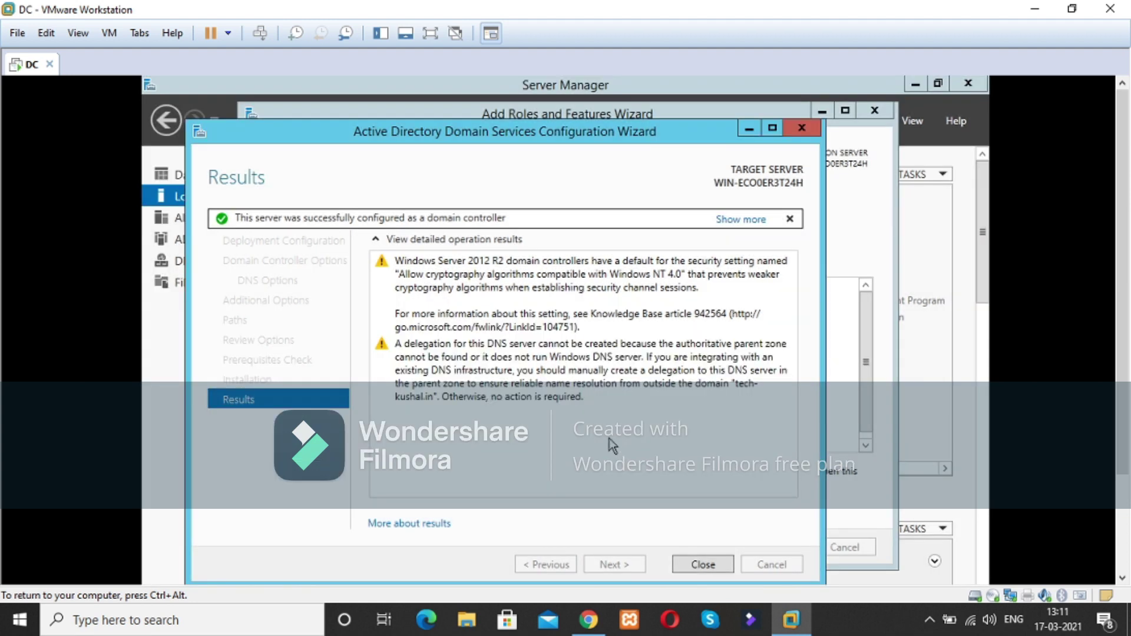
pyautogui.click(706, 568)
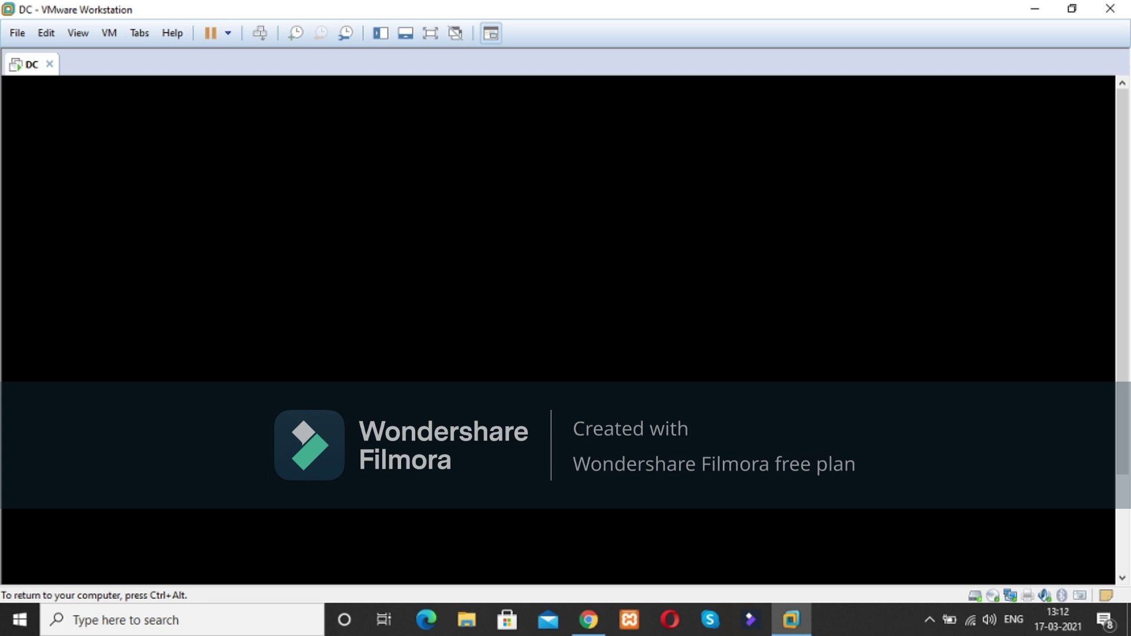
# Step: Recapture the restarted DC VM and send Ctrl+Alt+Delete to bring up the sign-in prompt
pyautogui.hotkey('ctrl', 'alt')
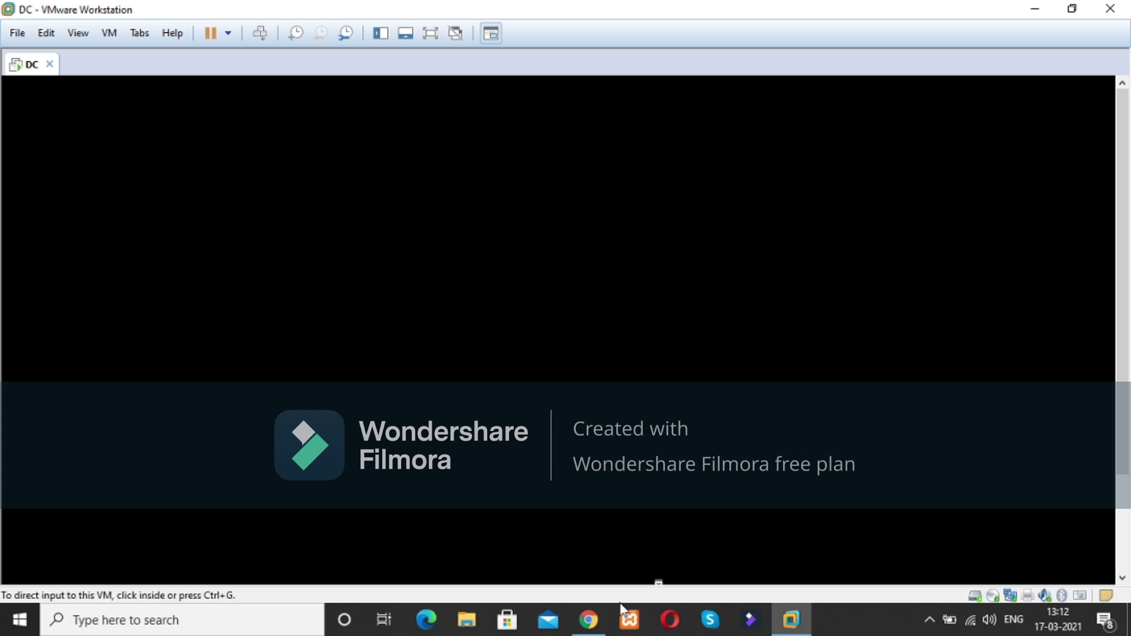
pyautogui.click(540, 394)
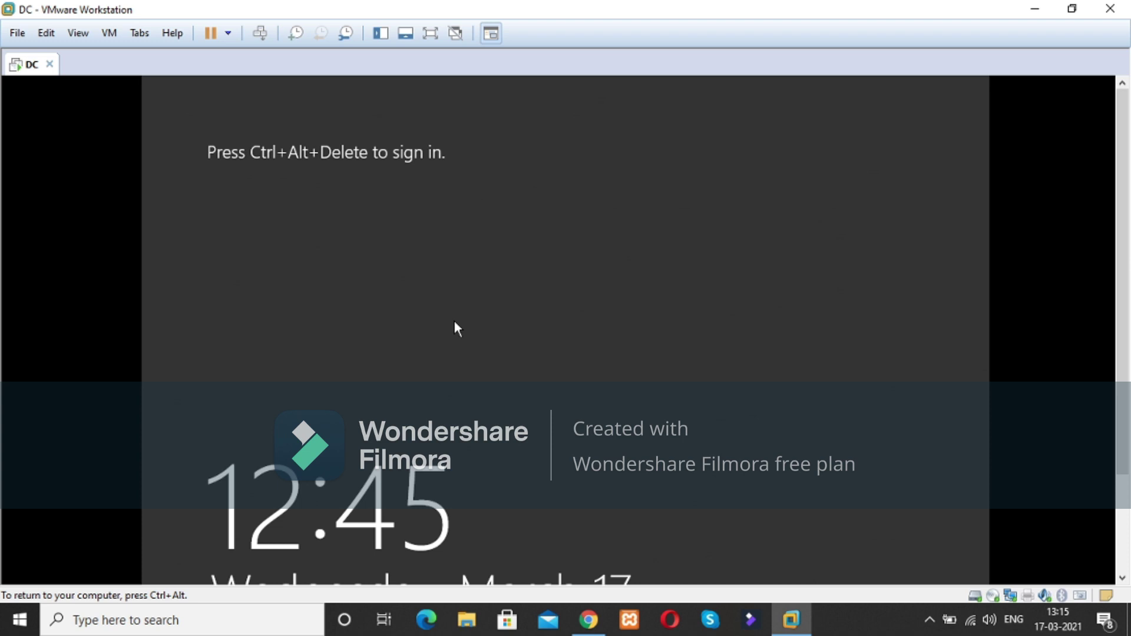
pyautogui.press('ctrl+alt+Insert')
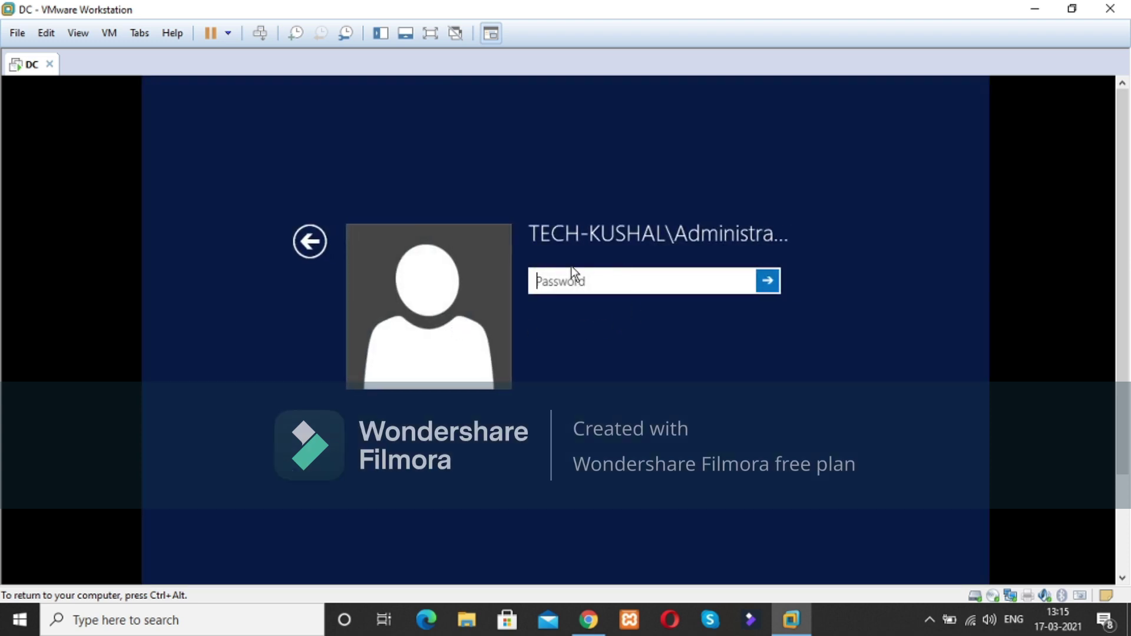
# Step: Sign in as TECH-KUSHAL\Administrator with the account password, turning Caps Lock off partway through entry
pyautogui.click(310, 241)
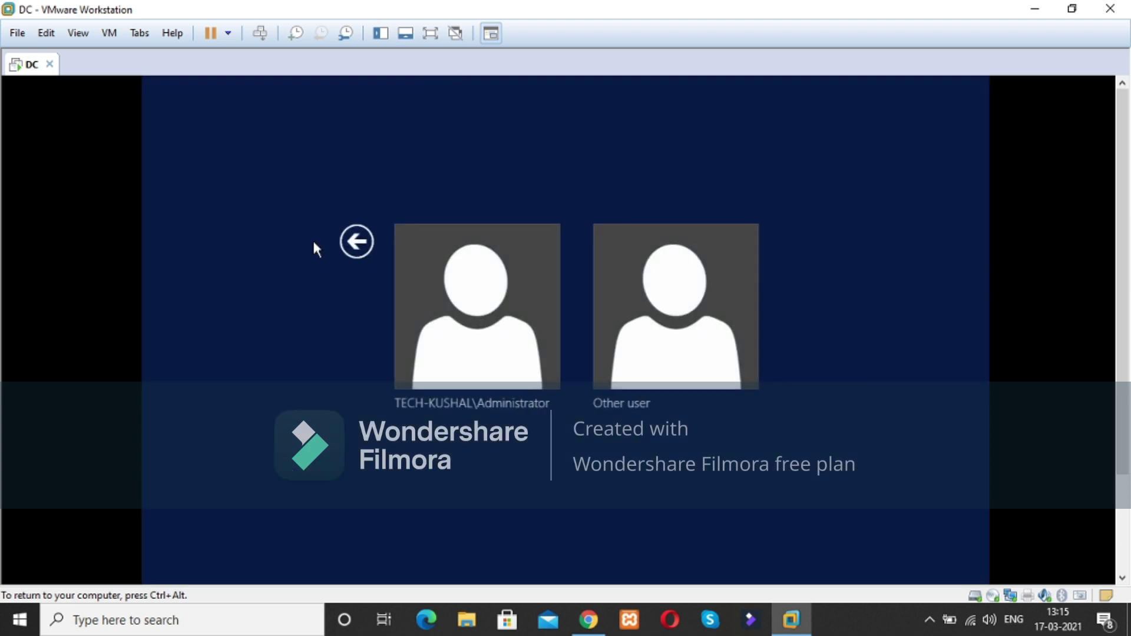
pyautogui.click(498, 357)
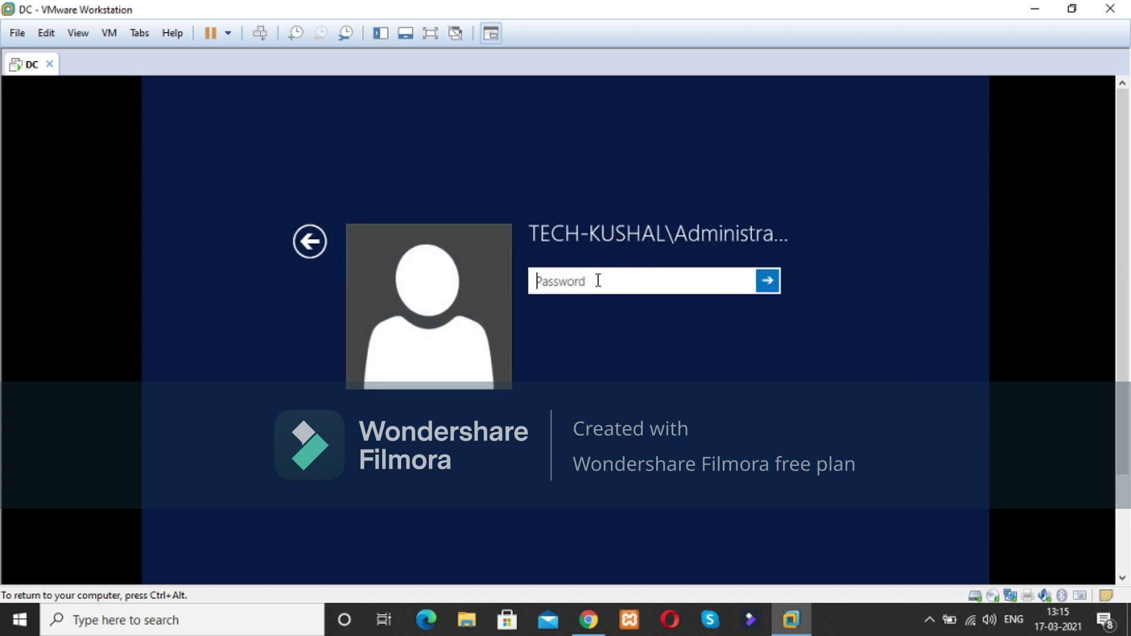
pyautogui.write('P@ssw0')
pyautogui.press('capslock')
pyautogui.write('rd')
pyautogui.press('Return')
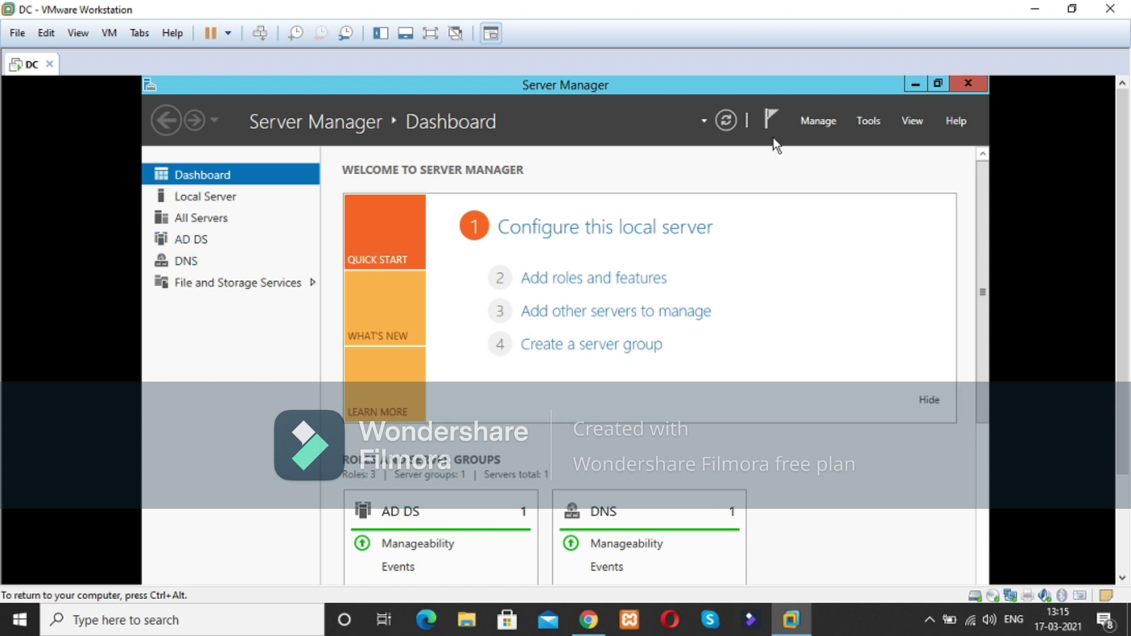
pyautogui.click(868, 121)
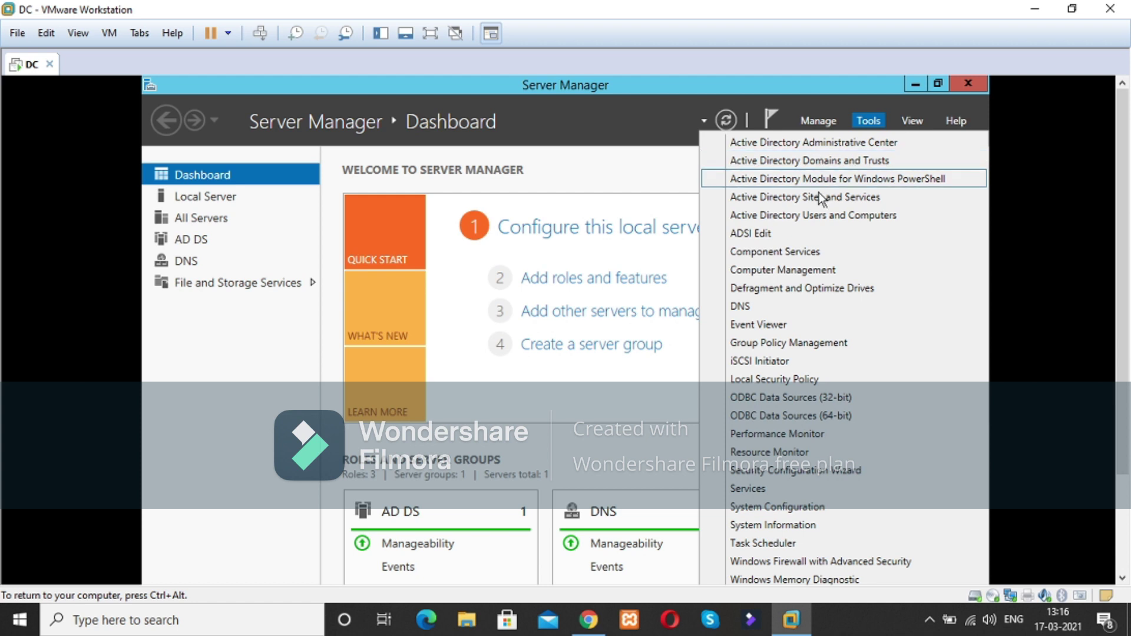
pyautogui.click(271, 387)
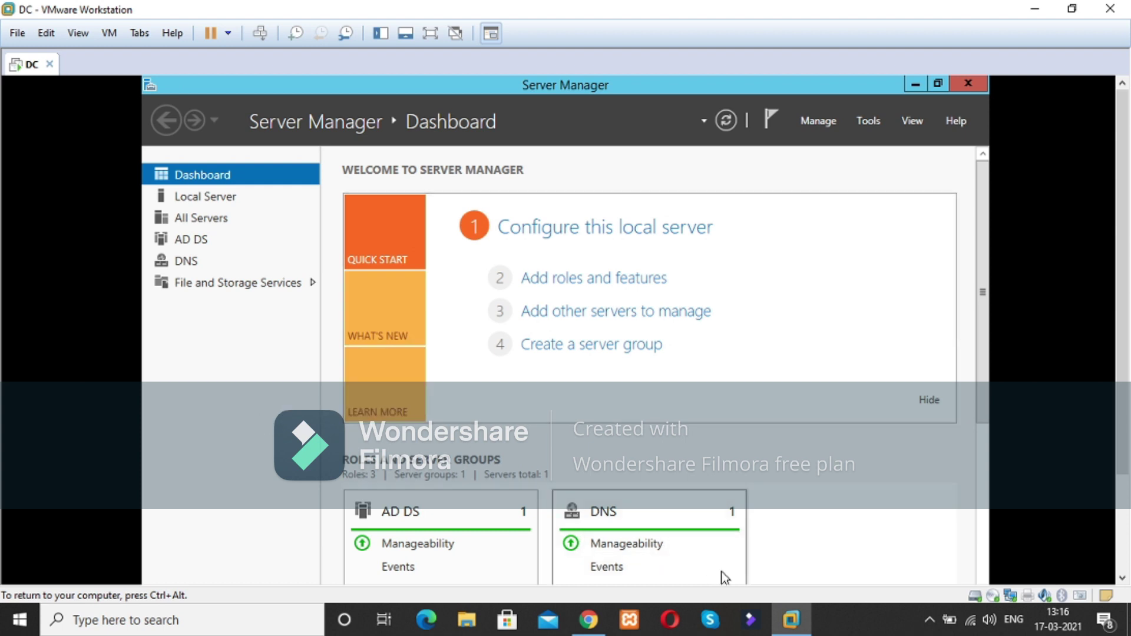
# Step: Stop the OBS Studio recording from its tray icon and confirm the stop
pyautogui.click(929, 619)
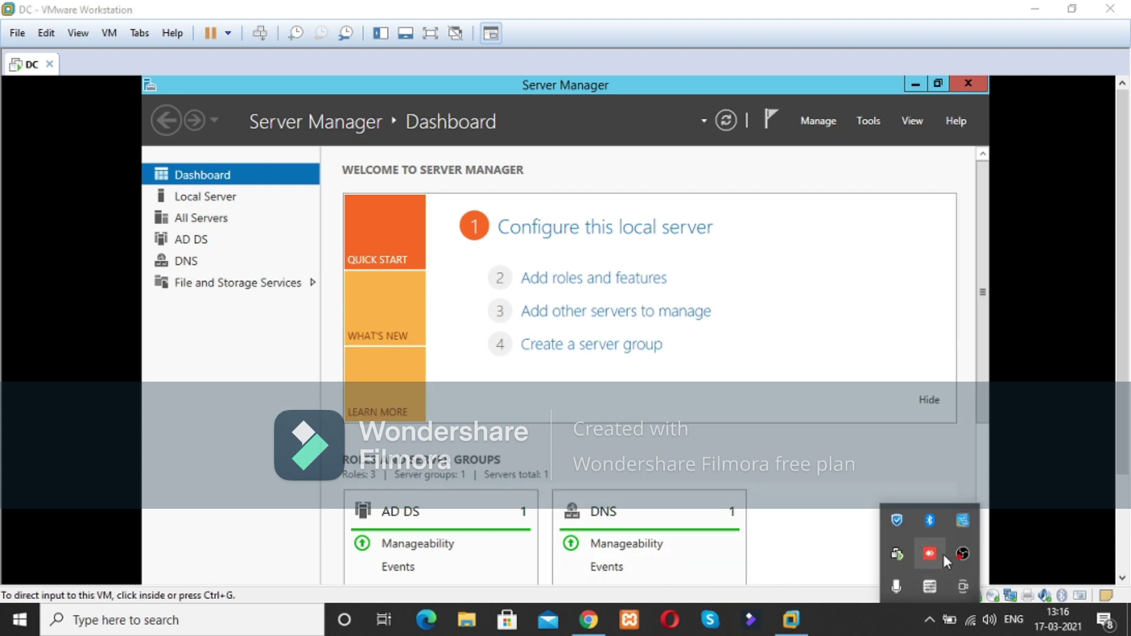
pyautogui.click(962, 555)
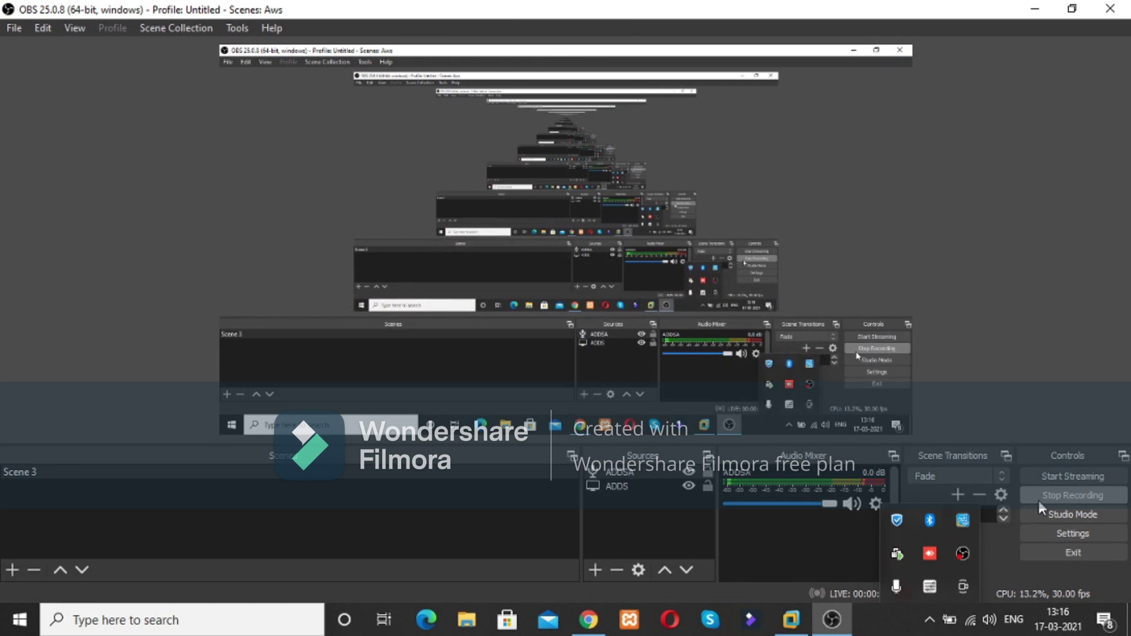
pyautogui.click(1042, 498)
pyautogui.click(613, 331)
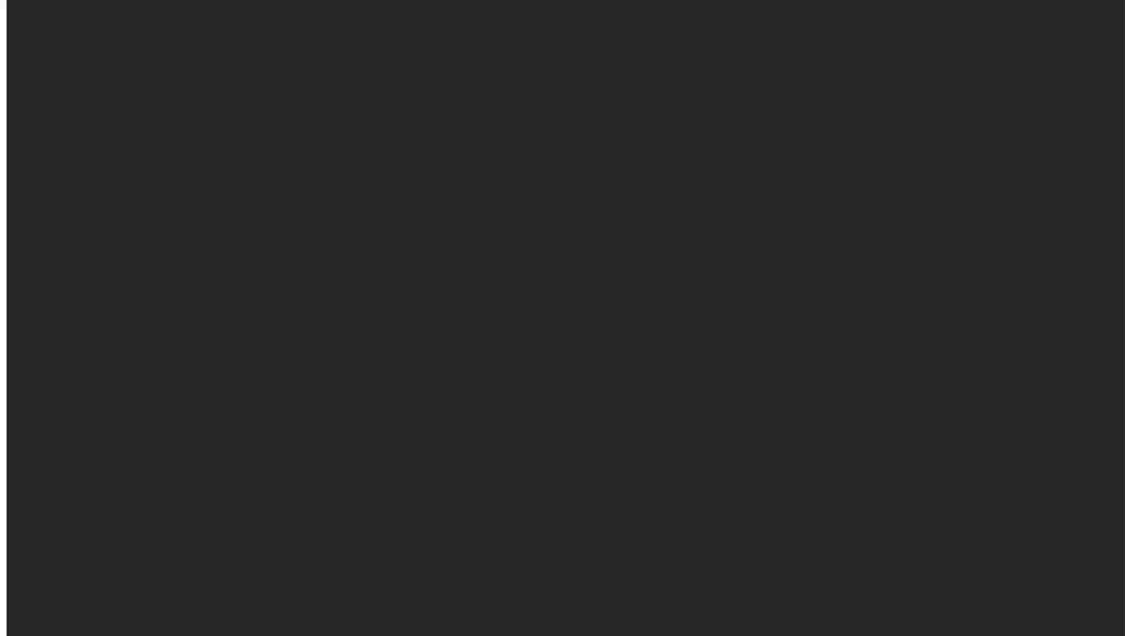